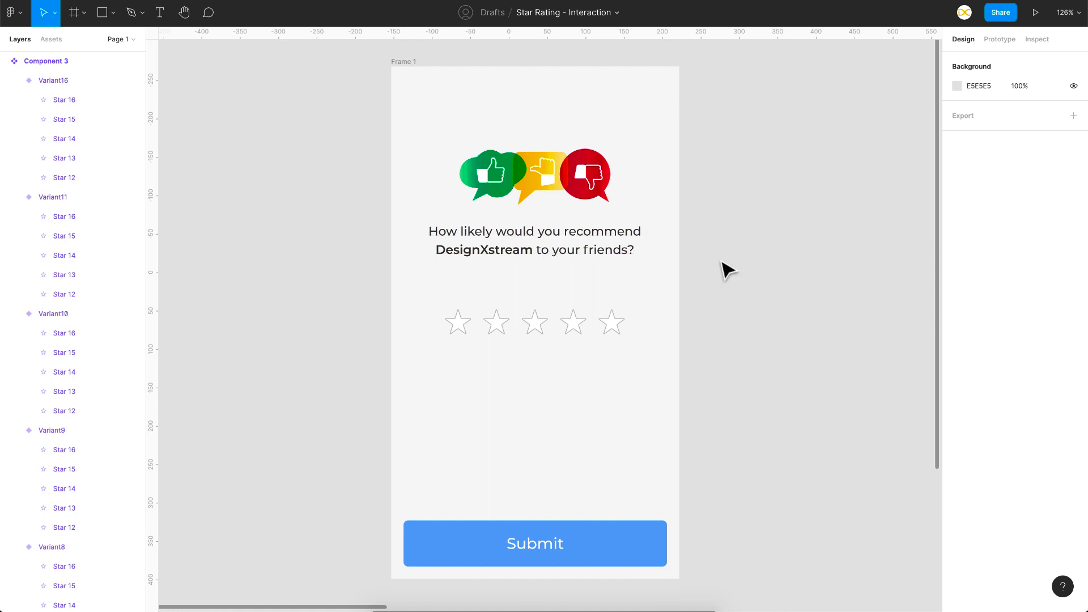
# Launch the 'Star Rating - Interaction' prototype preview in the iPhone mockup.
pyautogui.click(1035, 12)
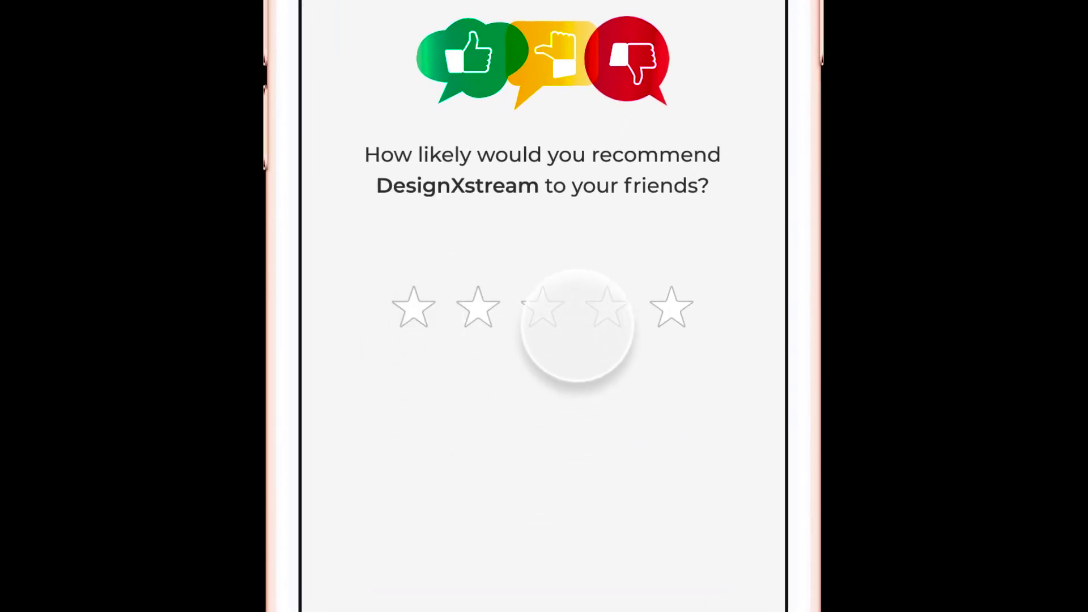
# Tap different stars in the preview to test the fills, ending on a four-star rating.
pyautogui.click(607, 308)
pyautogui.click(542, 326)
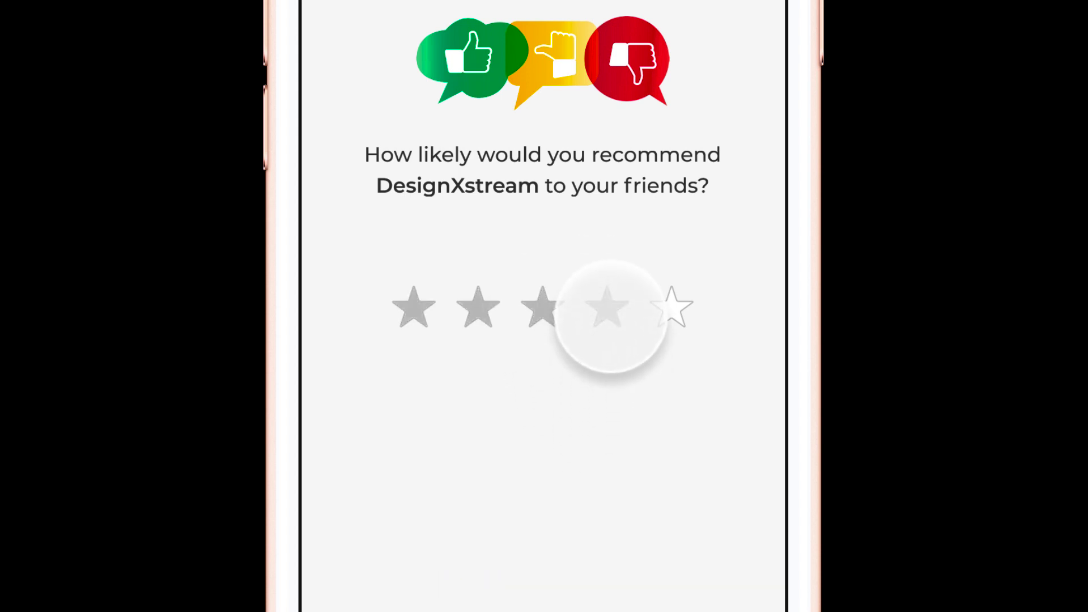
pyautogui.click(606, 309)
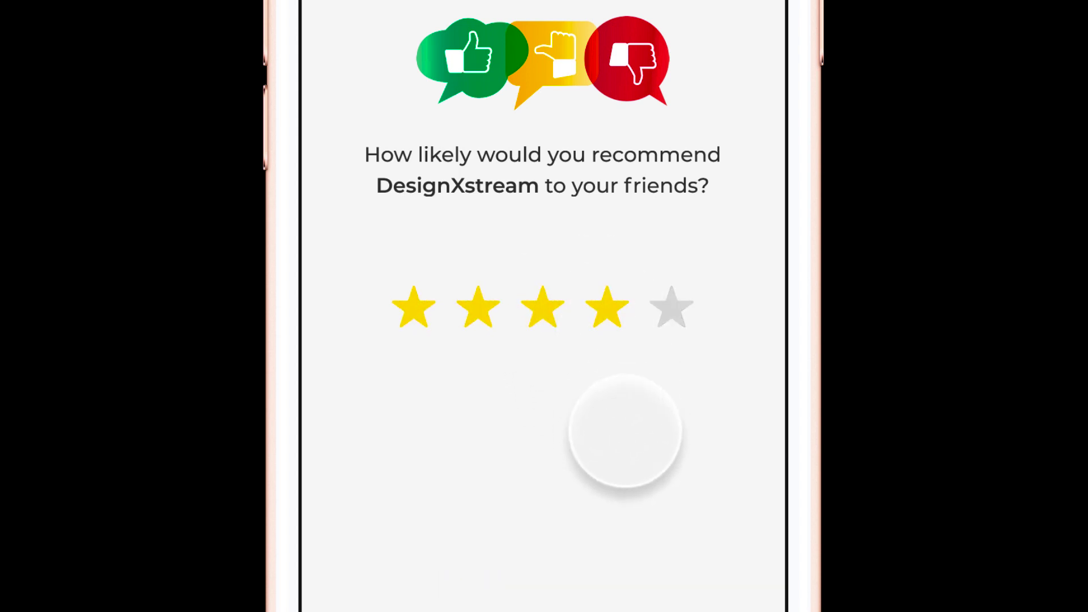
pyautogui.click(541, 320)
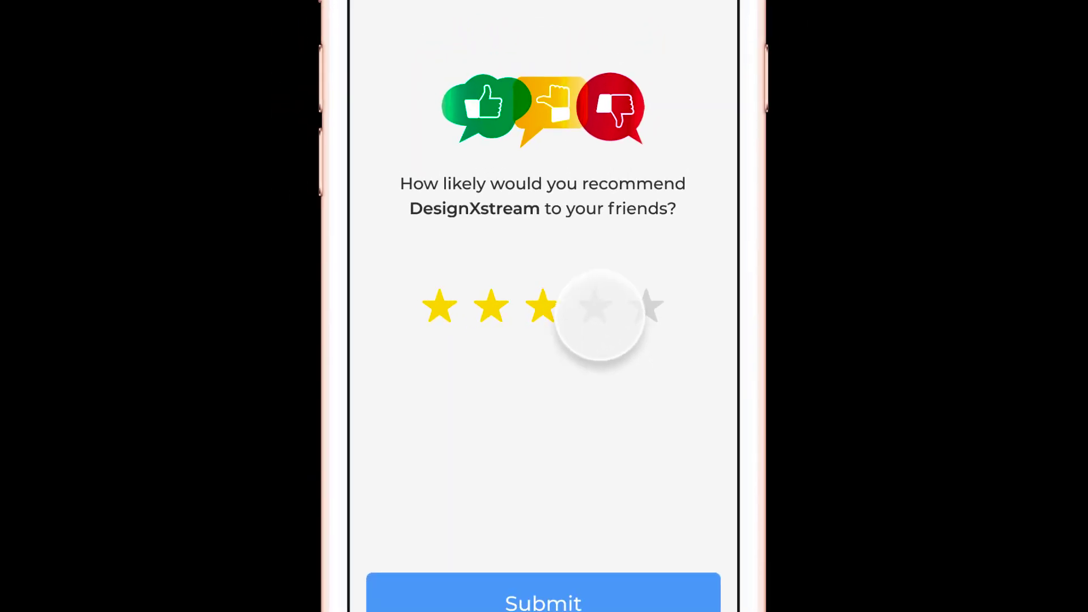
pyautogui.click(598, 311)
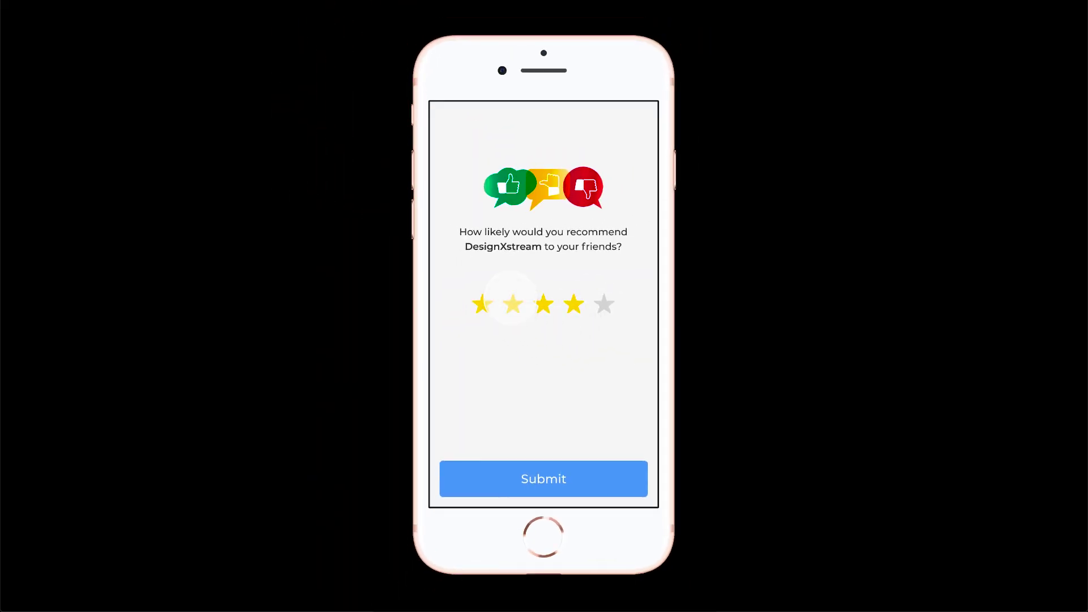
pyautogui.click(510, 314)
pyautogui.click(598, 309)
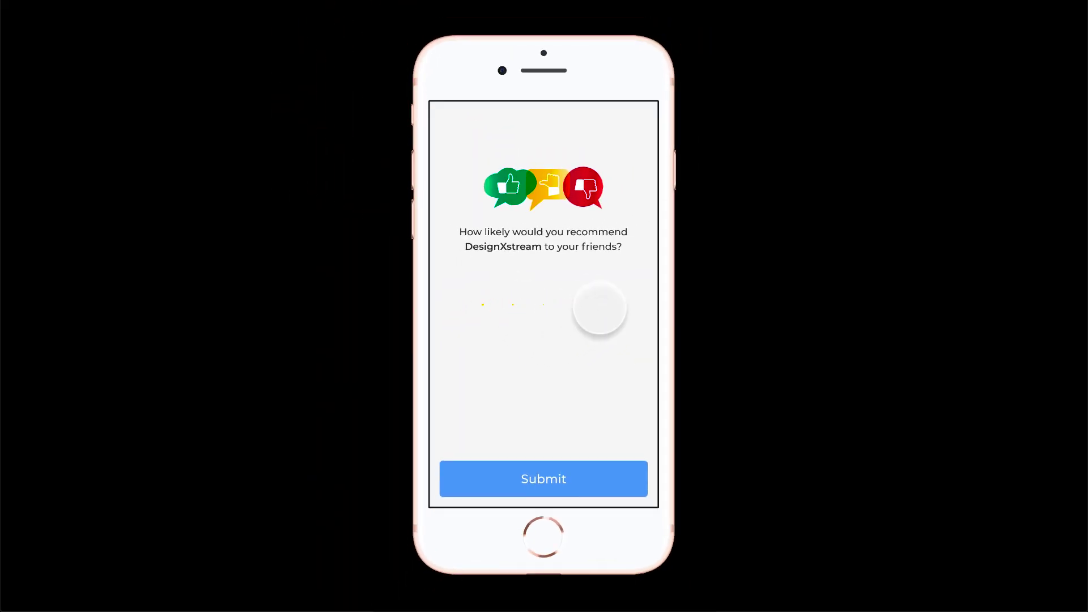
pyautogui.click(573, 309)
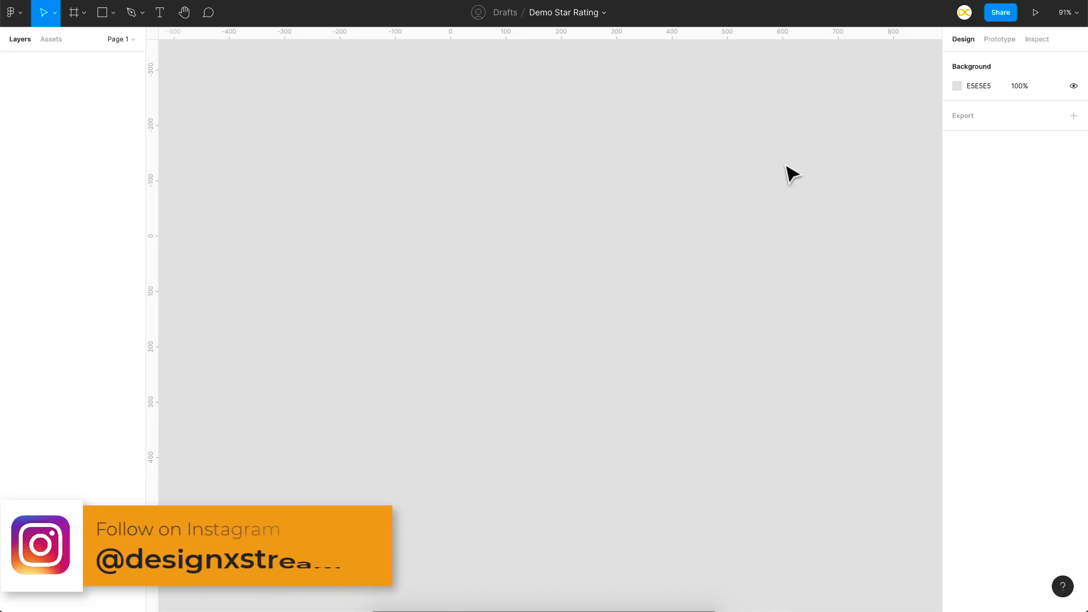
# Add an empty iPhone 8 frame with the F tool and zoom to fit it.
pyautogui.press('f')
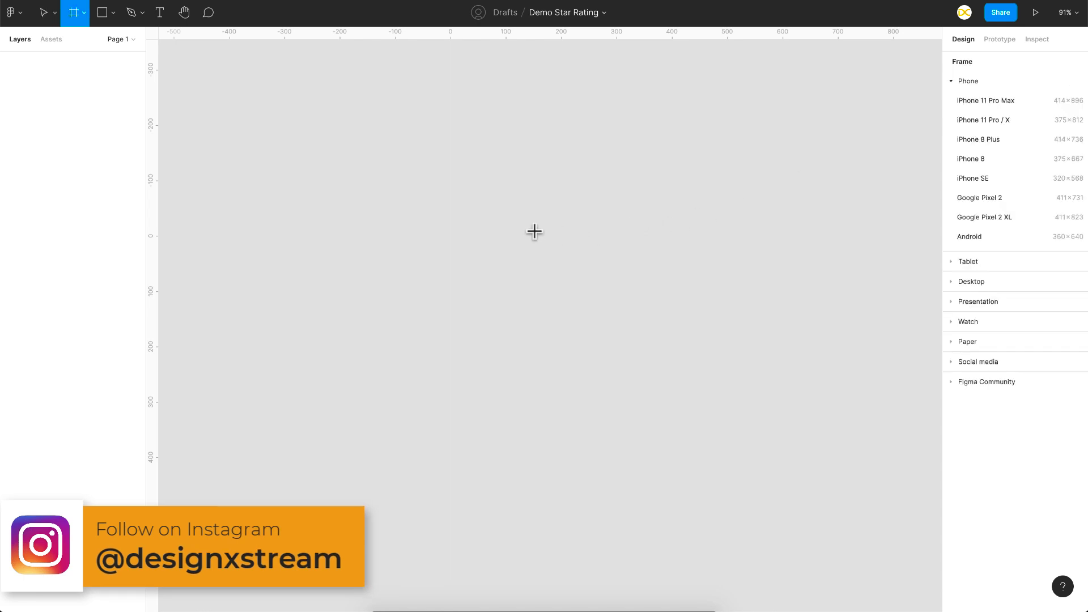
pyautogui.click(992, 160)
pyautogui.click(726, 208)
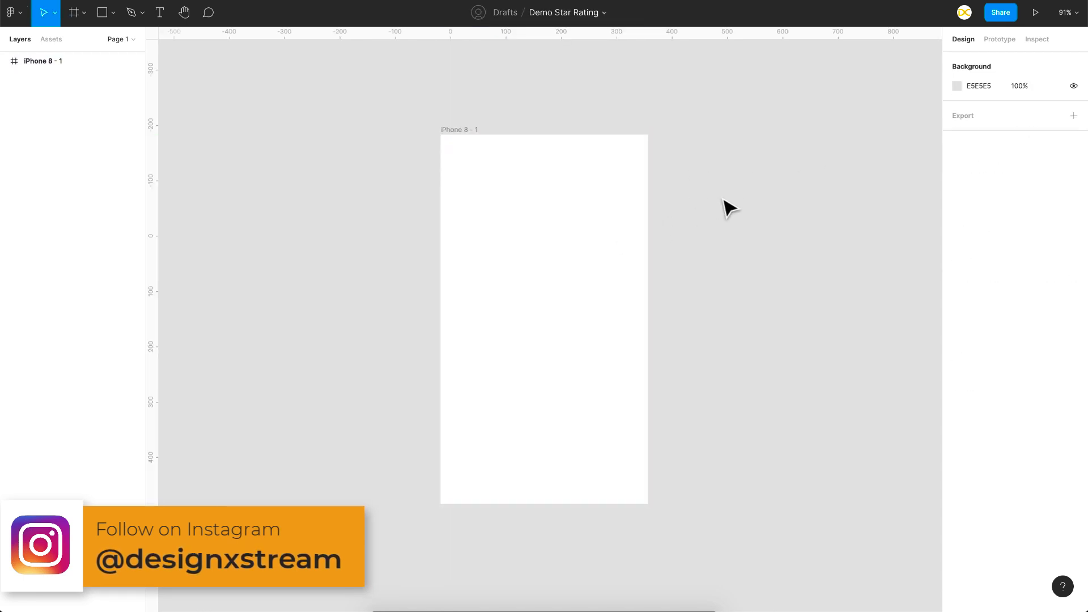
pyautogui.hotkey('shift', '1')
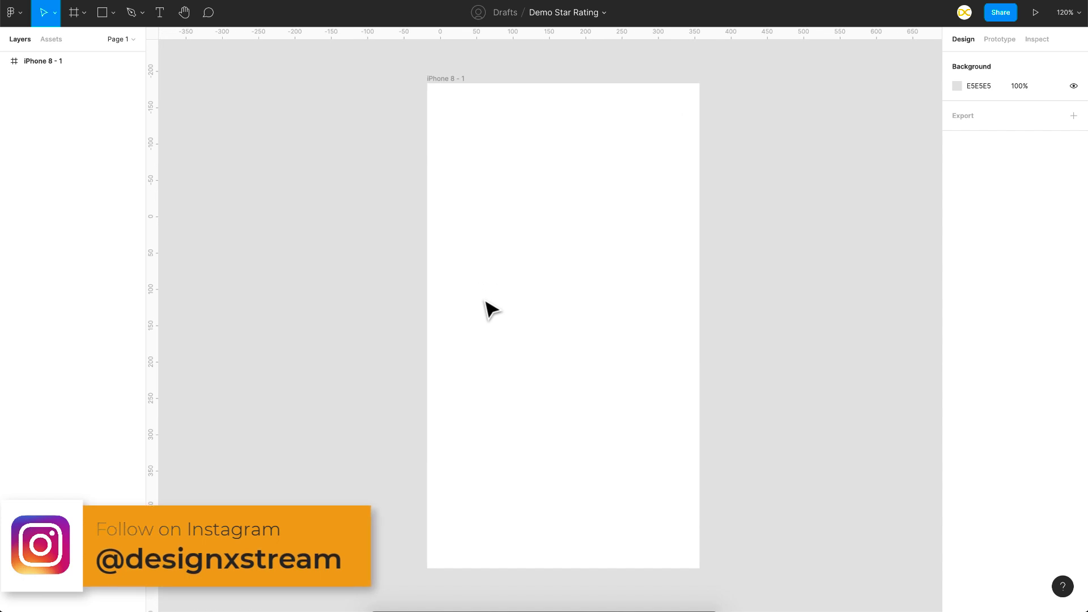
# Draw a star on the iPhone frame and resize it to 40×40.
pyautogui.click(114, 13)
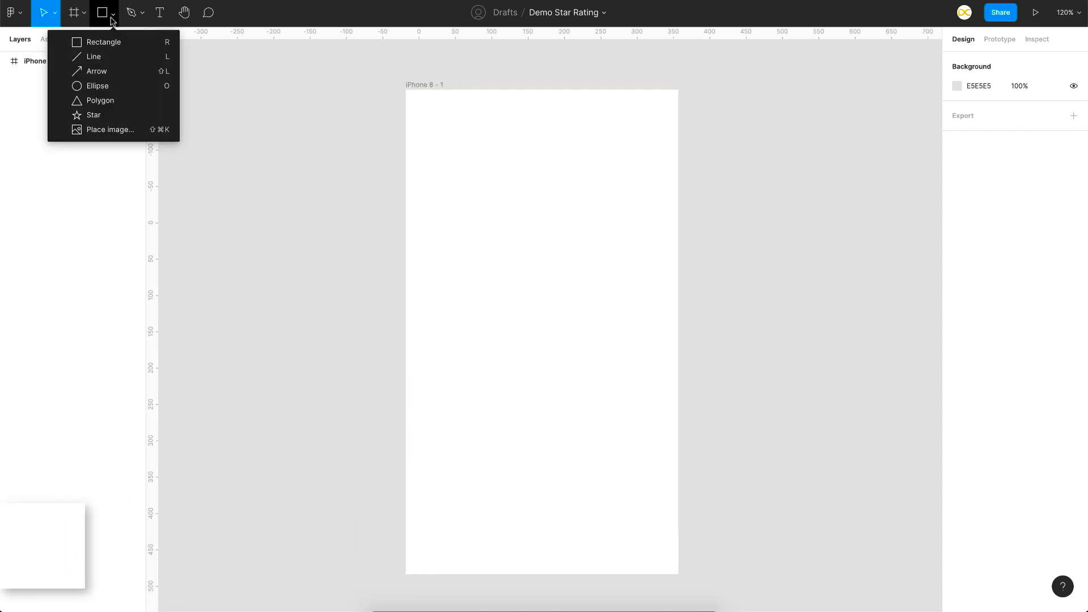
pyautogui.click(97, 115)
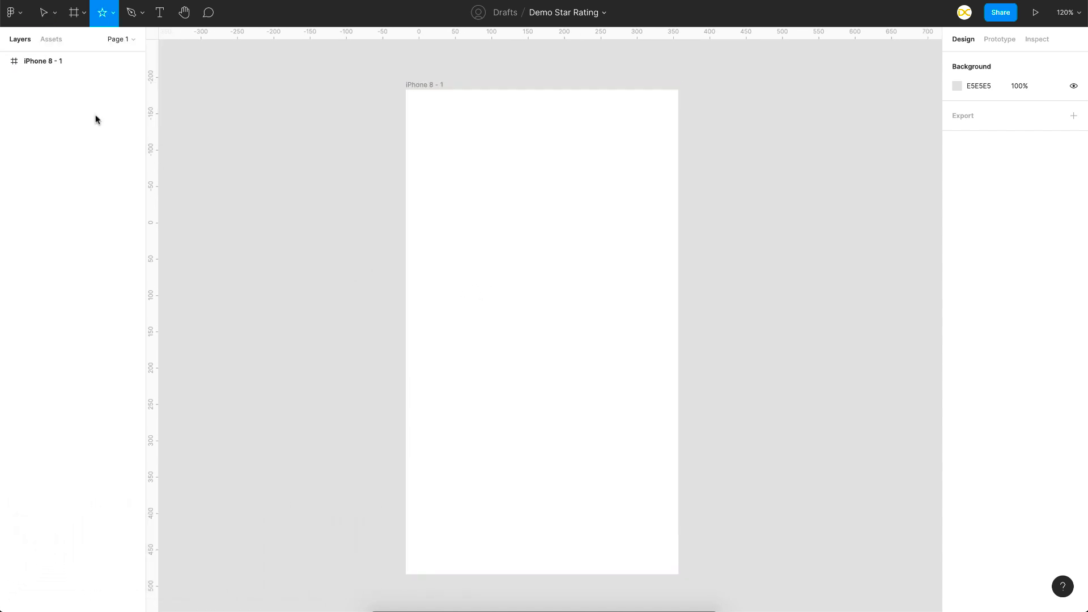
pyautogui.moveTo(439, 202); pyautogui.dragTo(479, 222)
pyautogui.scroll(5, 479, 222)
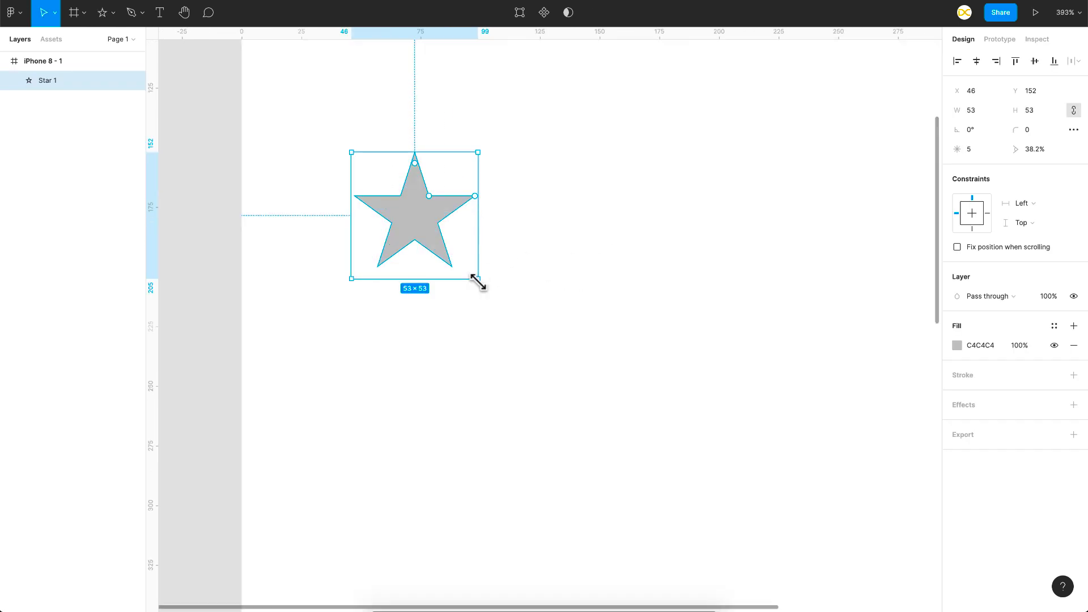
pyautogui.moveTo(478, 281); pyautogui.dragTo(446, 232)
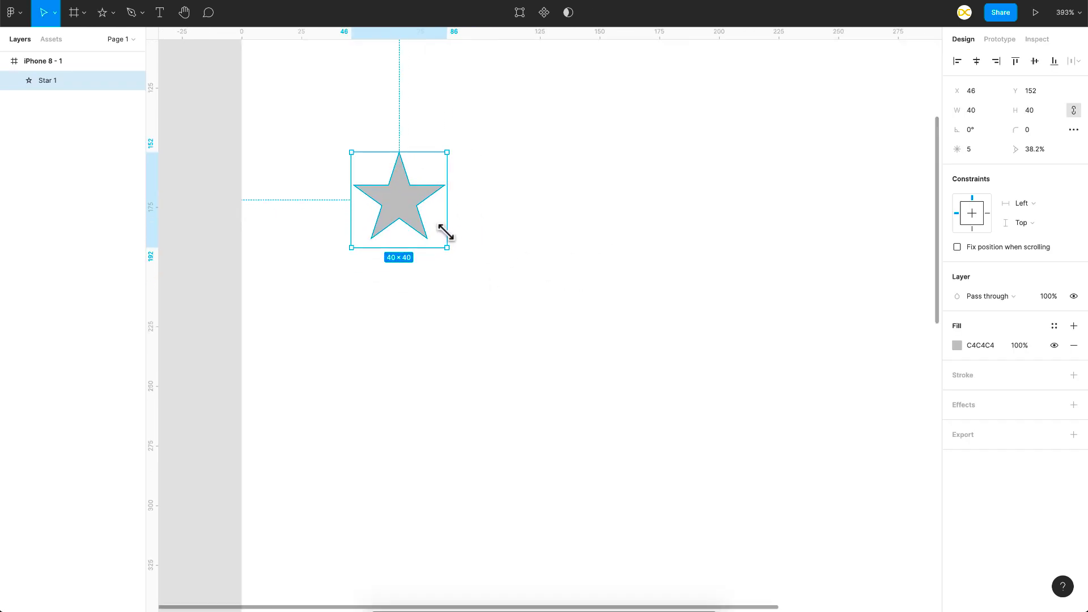
pyautogui.press('Escape')
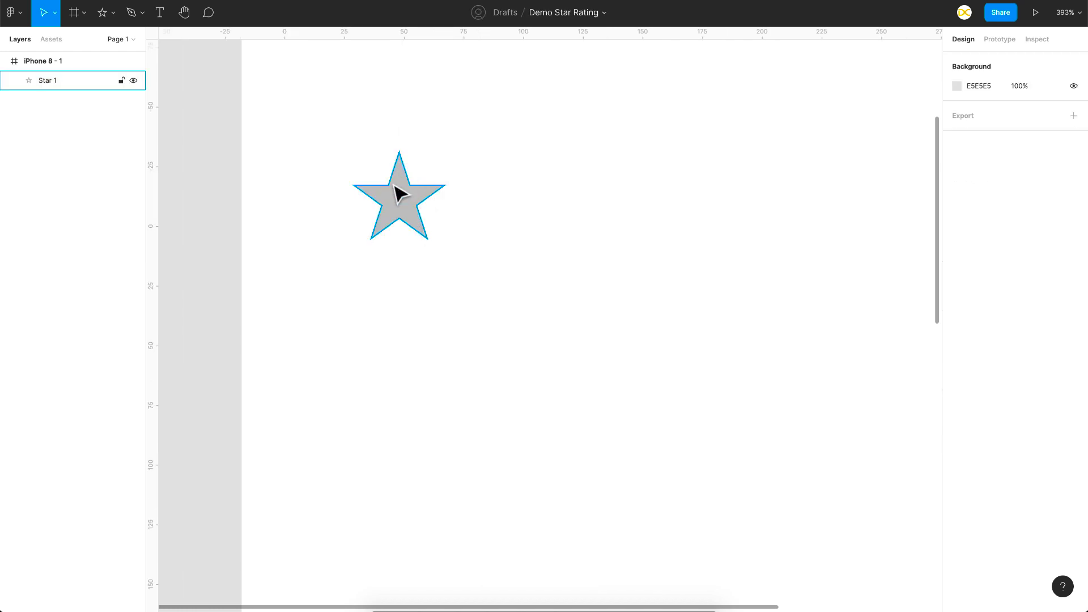
# Give the star a corner radius of 1.
pyautogui.click(399, 192)
pyautogui.click(1046, 132)
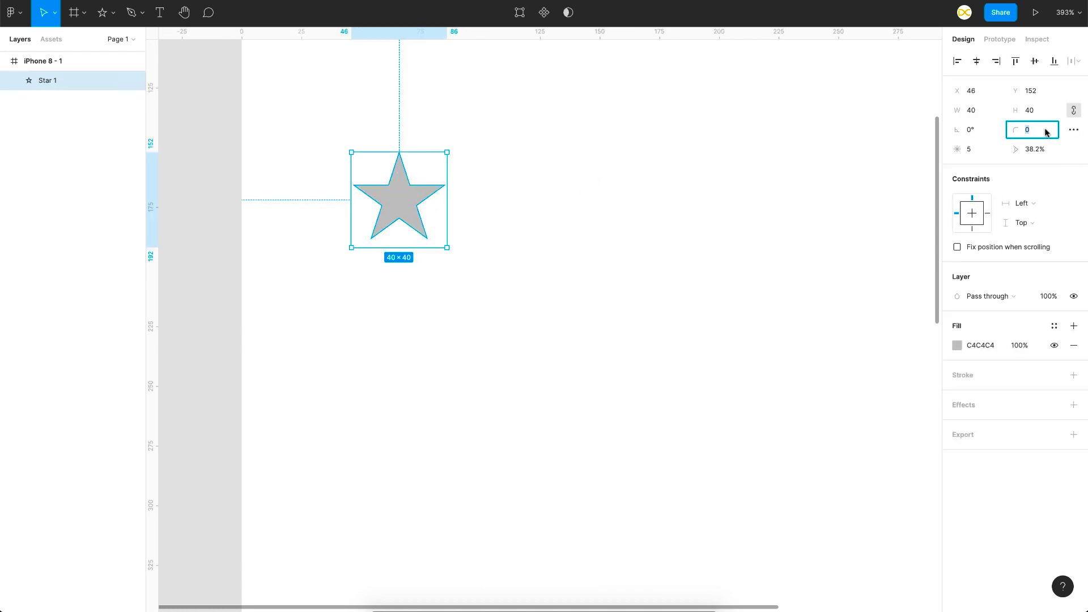
pyautogui.press('Up')
pyautogui.click(616, 245)
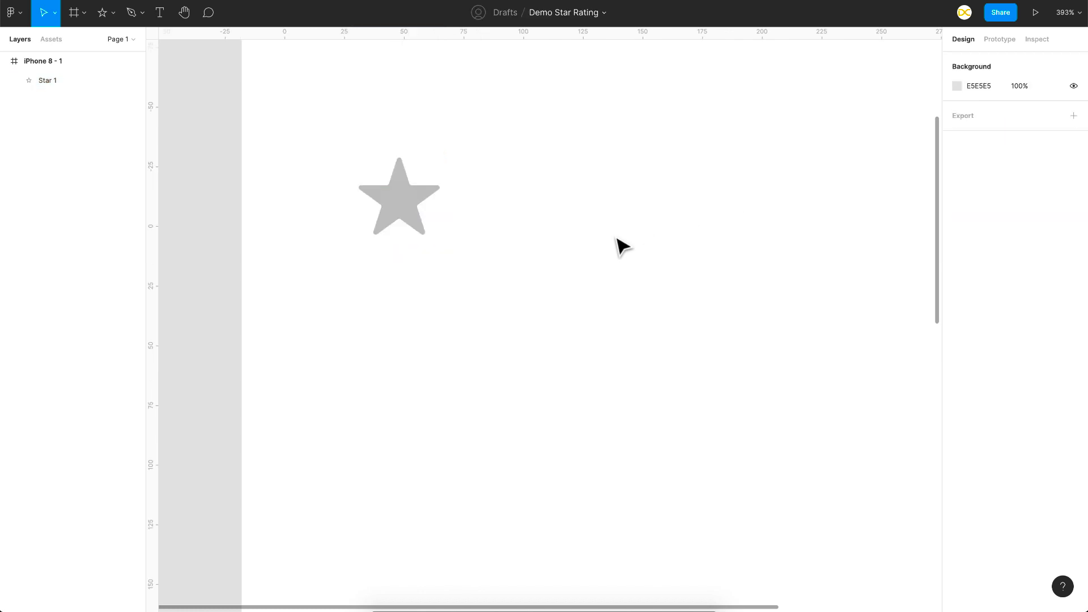
# Duplicate the star into a row of five spaced 6 apart and select them all.
pyautogui.scroll(-5, 389, 213)
pyautogui.click(383, 230)
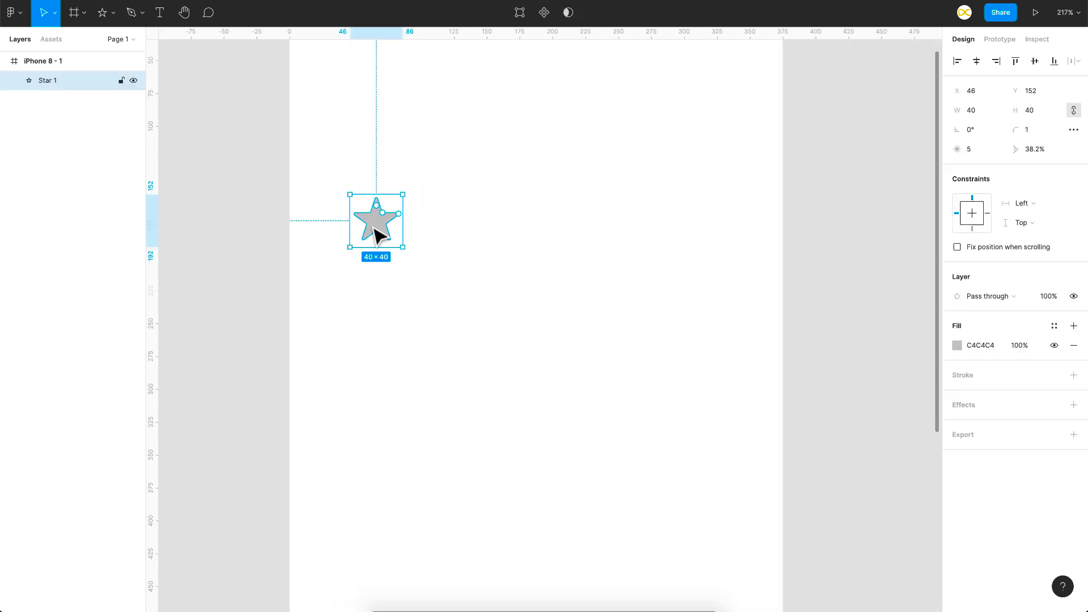
pyautogui.scroll(5, 381, 233)
pyautogui.keyDown('alt'); pyautogui.moveTo(386, 229); pyautogui.dragTo(505, 224); pyautogui.keyUp('alt')
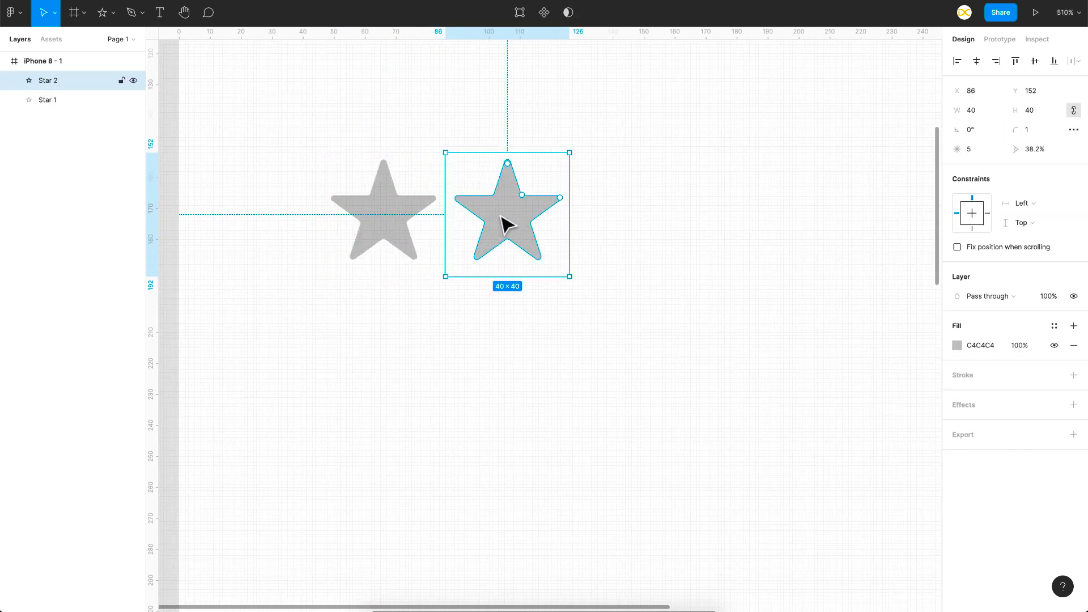
pyautogui.scroll(-3, 492, 223)
pyautogui.hotkey('ctrl', 'd')
pyautogui.hotkey('ctrl', 'd')
pyautogui.hotkey('ctrl', 'd')
pyautogui.scroll(-3, 554, 340)
pyautogui.click(776, 321)
pyautogui.moveTo(776, 320); pyautogui.dragTo(462, 232)
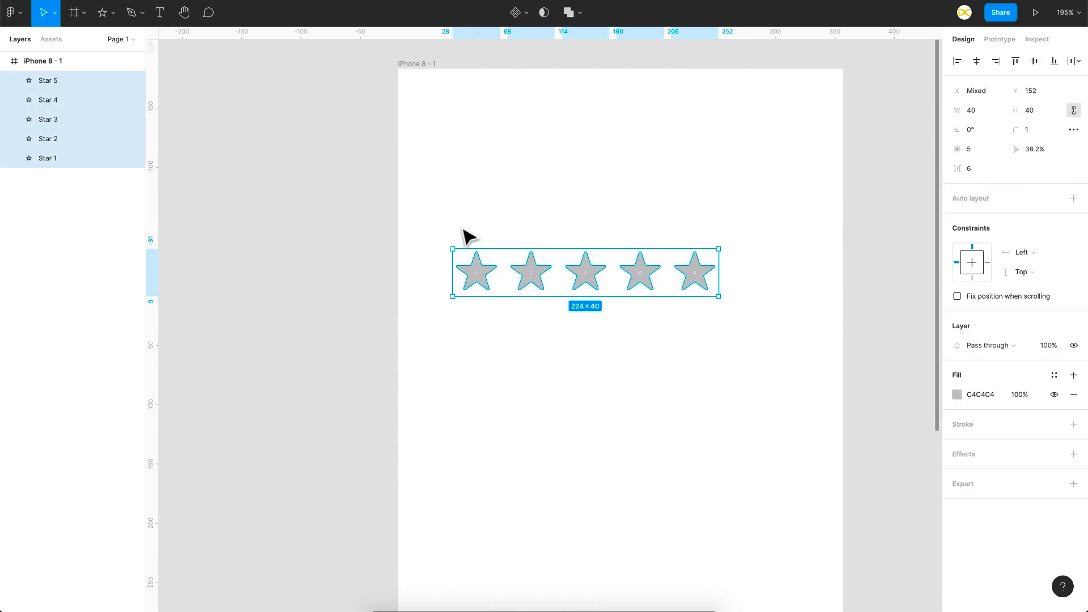
# Make the five stars a component and move it beside the iPhone frame.
pyautogui.rightClick(485, 272)
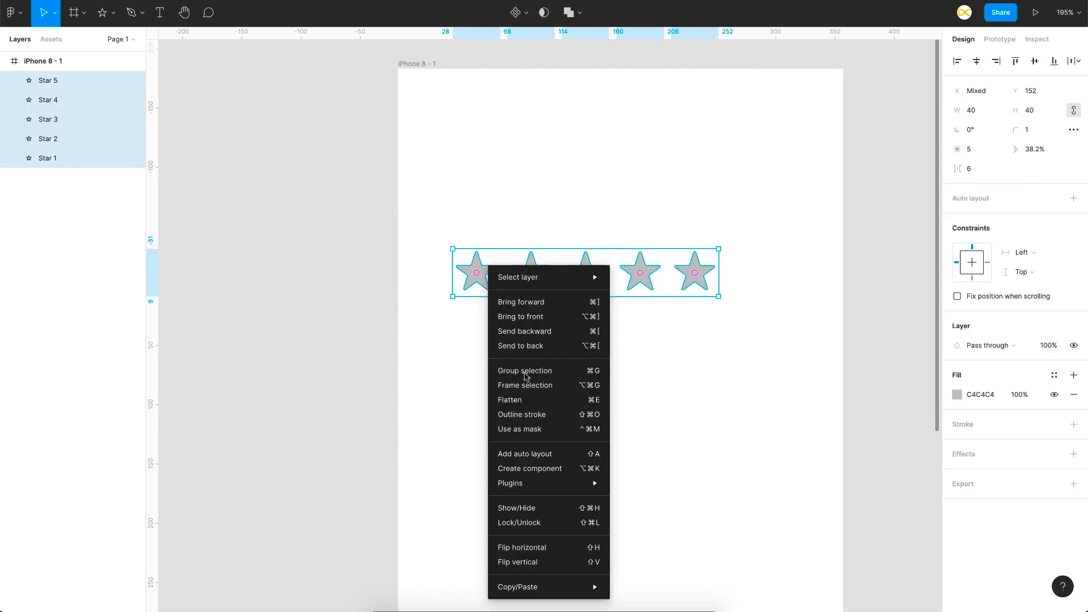
pyautogui.click(500, 469)
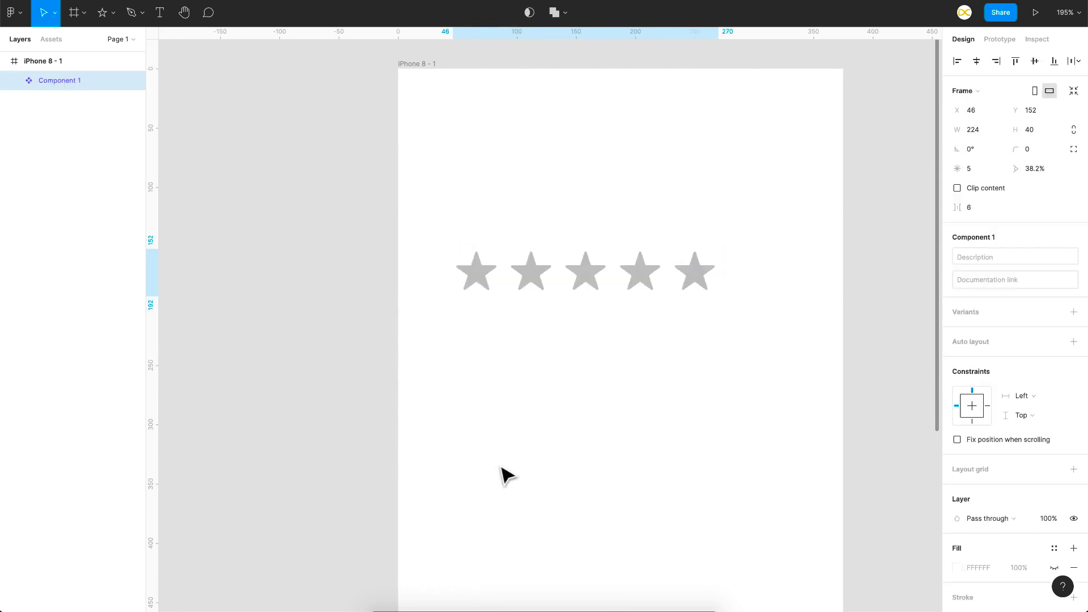
pyautogui.scroll(-5, 561, 266)
pyautogui.moveTo(532, 283); pyautogui.dragTo(787, 187)
pyautogui.scroll(5, 568, 175)
# Give all five stars a B6B6B6 outline and a white FFFFFF fill.
pyautogui.doubleClick(509, 179)
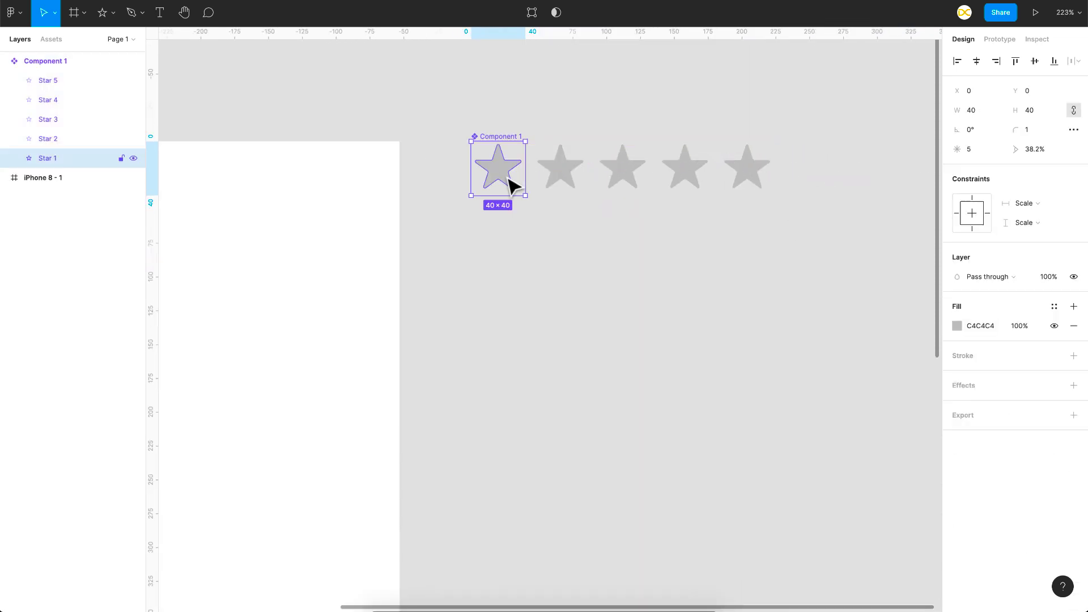
pyautogui.keyDown('shift'); pyautogui.click(560, 176); pyautogui.keyUp('shift')
pyautogui.keyDown('shift'); pyautogui.click(626, 177); pyautogui.keyUp('shift')
pyautogui.keyDown('shift'); pyautogui.click(684, 177); pyautogui.keyUp('shift')
pyautogui.keyDown('shift'); pyautogui.click(742, 179); pyautogui.keyUp('shift')
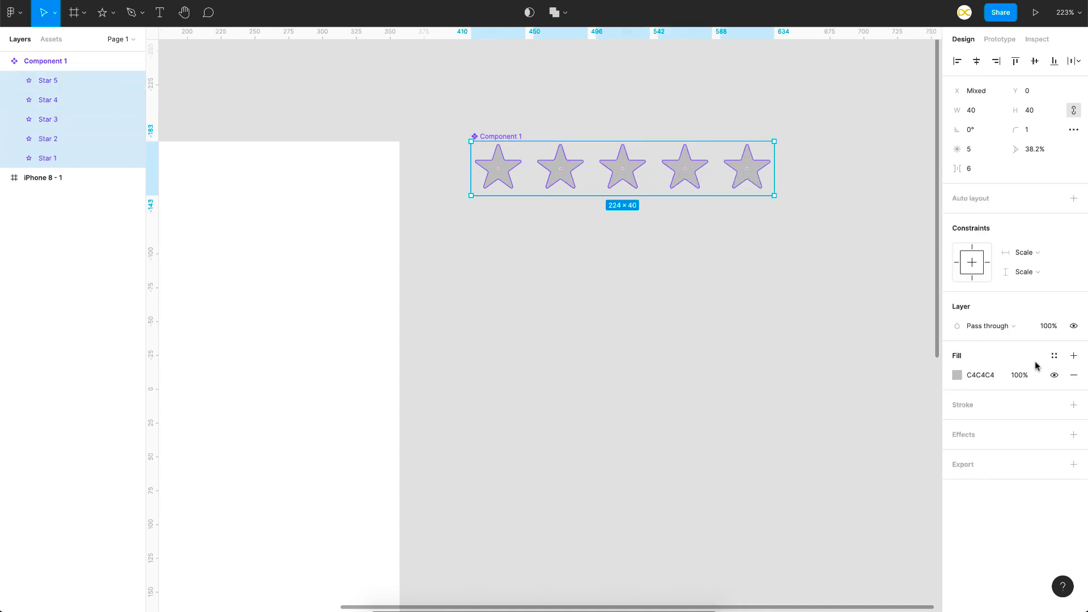
pyautogui.click(1073, 405)
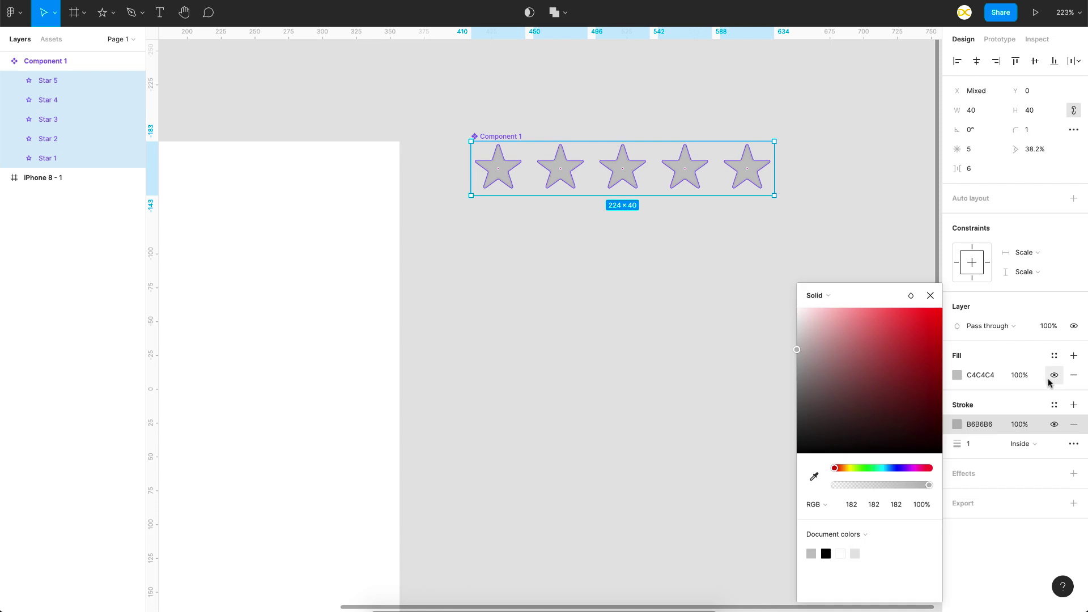
pyautogui.click(957, 375)
pyautogui.moveTo(852, 351); pyautogui.dragTo(703, 258)
pyautogui.click(703, 257)
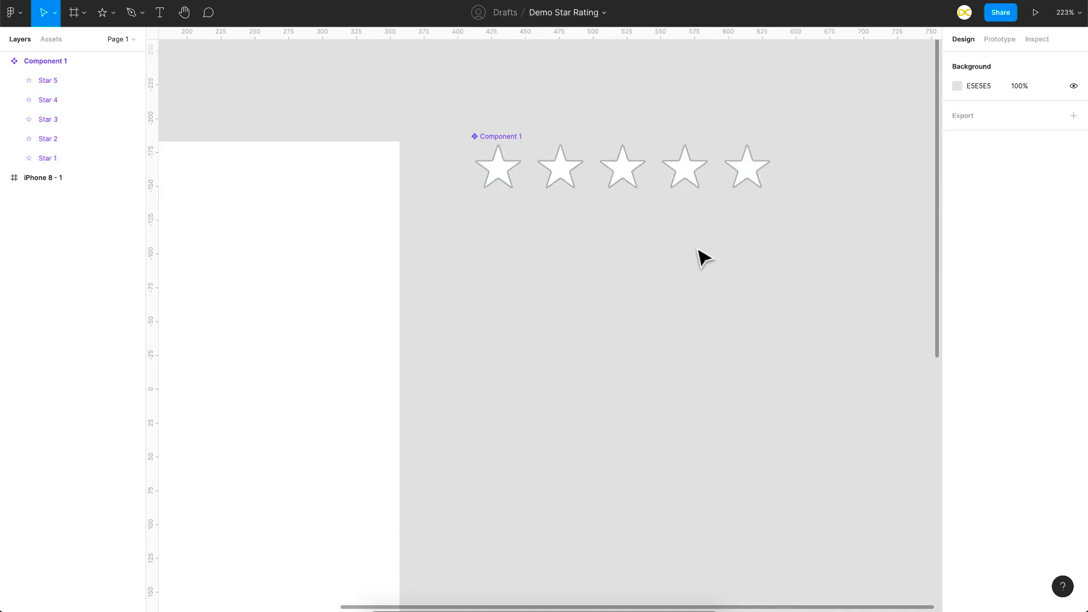
pyautogui.hscroll(1, 703, 258)
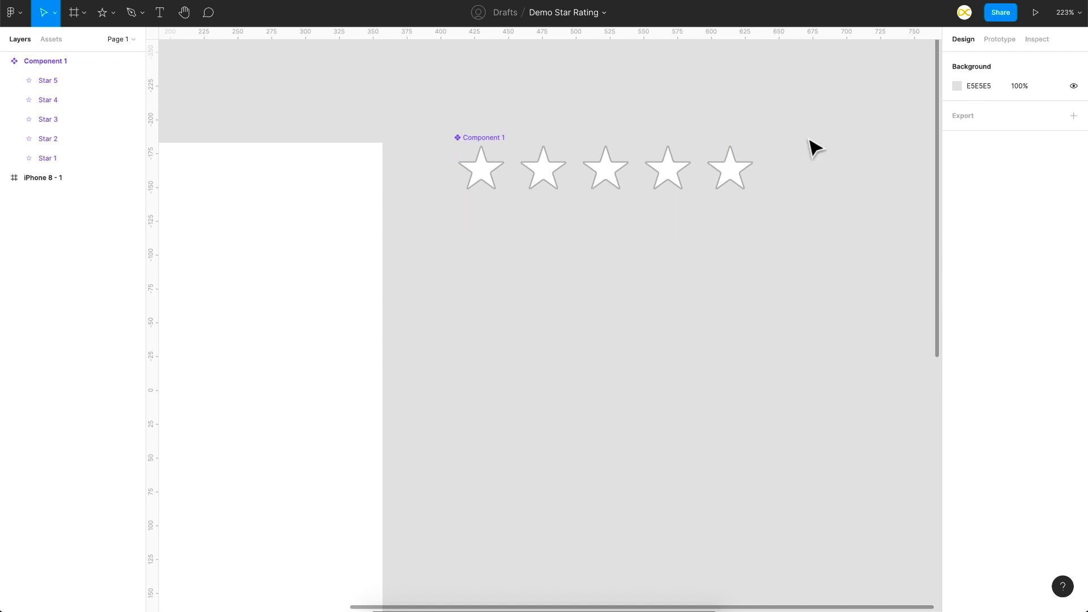
pyautogui.click(720, 190)
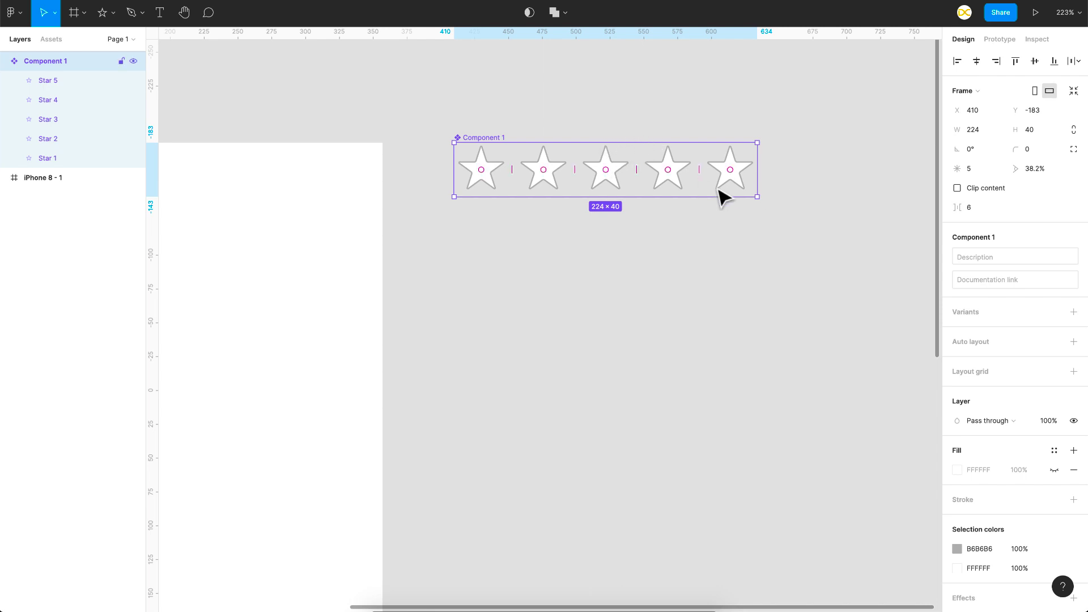
# Add a second variant, Variant2, to the star component.
pyautogui.click(1072, 312)
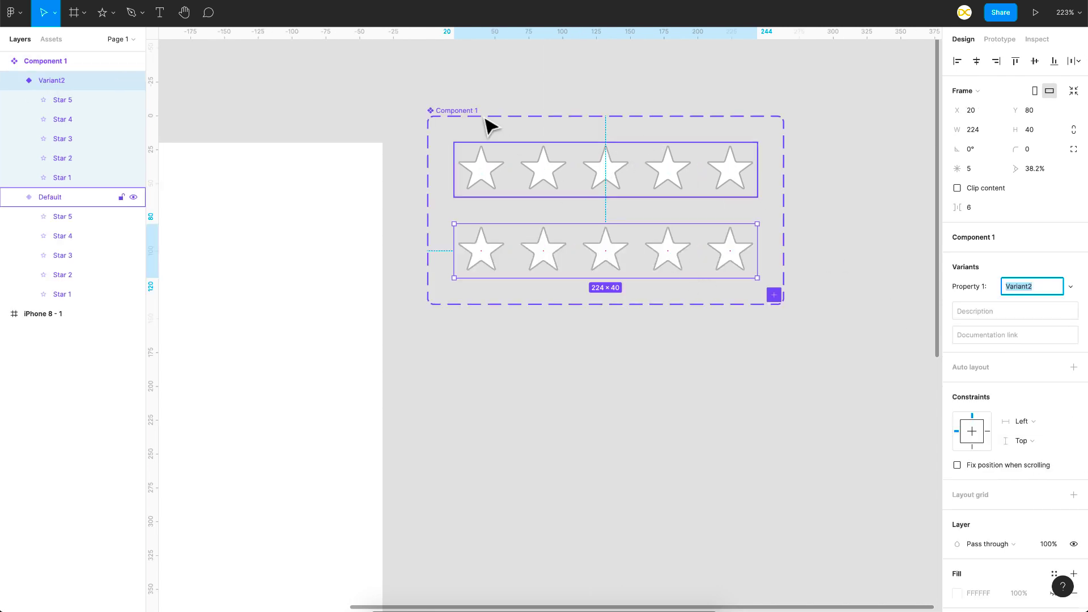
pyautogui.click(458, 131)
pyautogui.moveTo(453, 121); pyautogui.dragTo(454, 148)
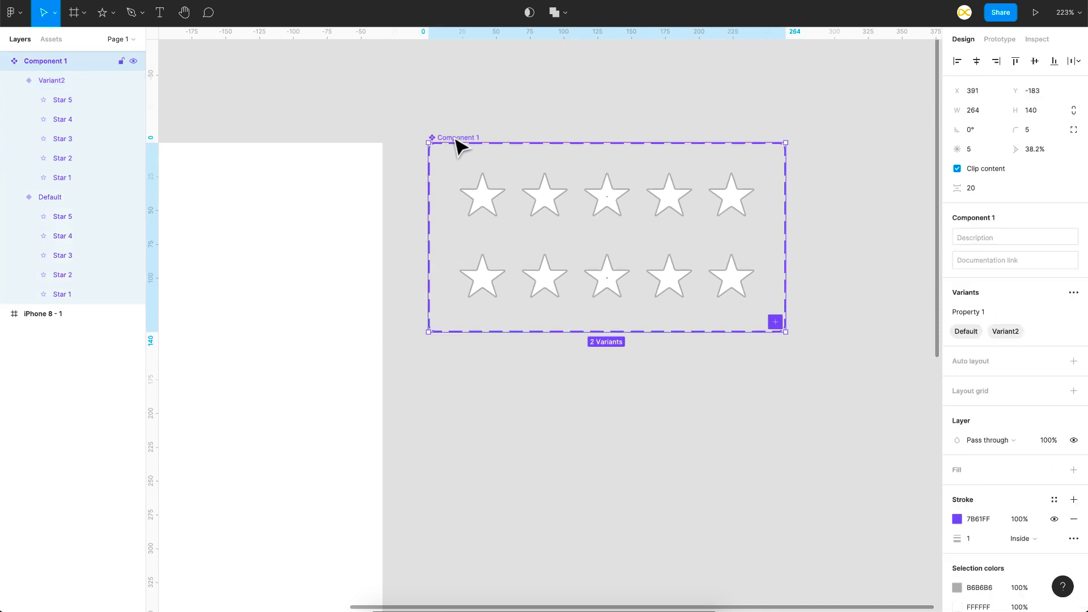
# Duplicate the Variant2 row with Ctrl+D to create Variant3 through Variant6.
pyautogui.click(703, 302)
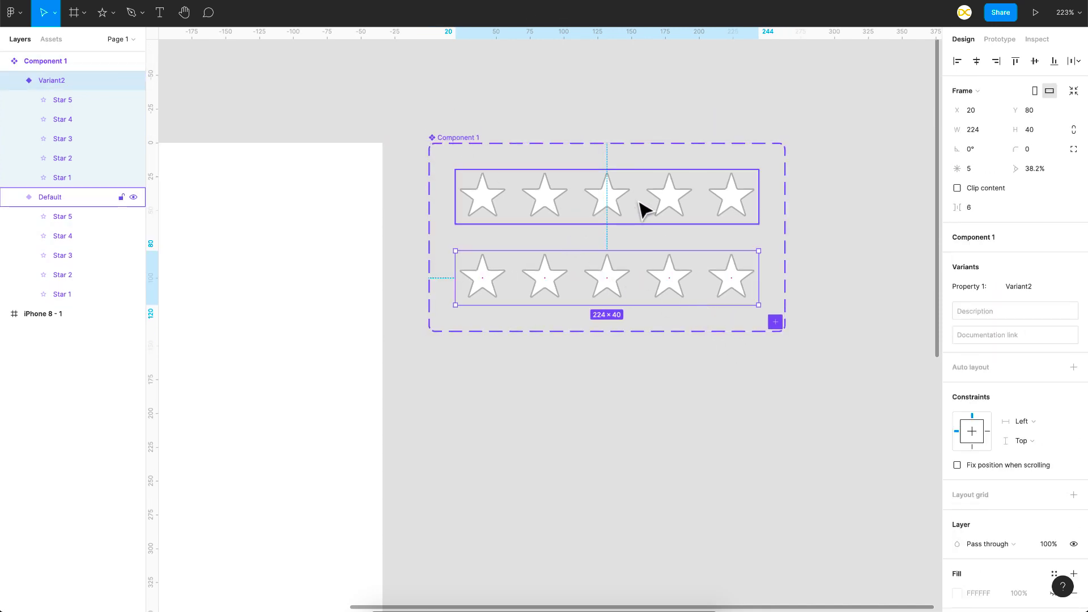
pyautogui.hotkey('ctrl', 'd')
pyautogui.hotkey('ctrl', 'd')
pyautogui.hotkey('ctrl', 'd')
pyautogui.hotkey('ctrl', 'd')
pyautogui.scroll(-2, 772, 393)
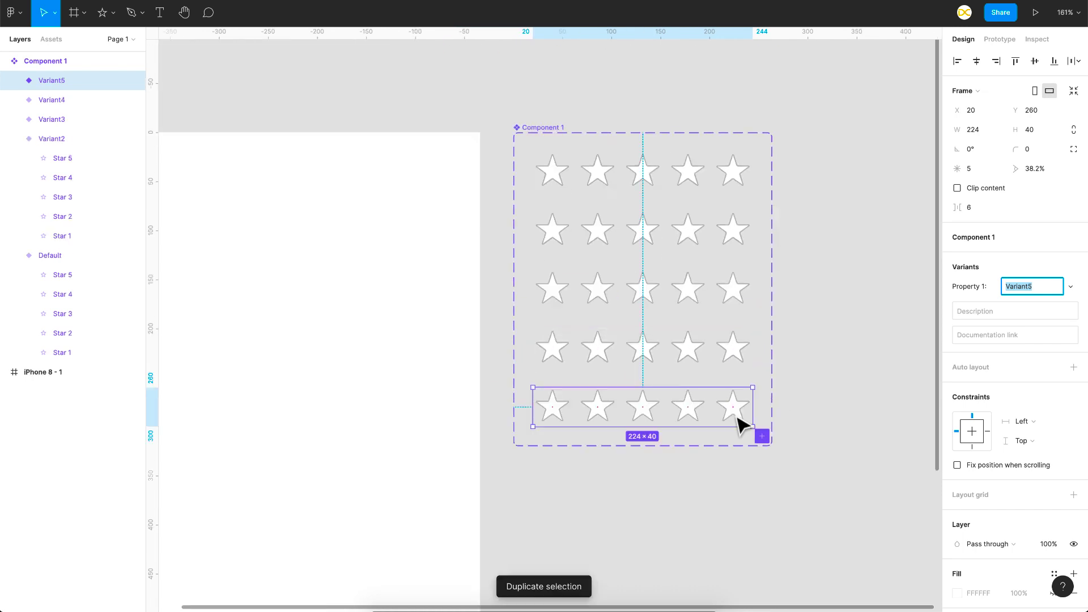
pyautogui.moveTo(791, 469); pyautogui.dragTo(635, 227)
pyautogui.click(801, 246)
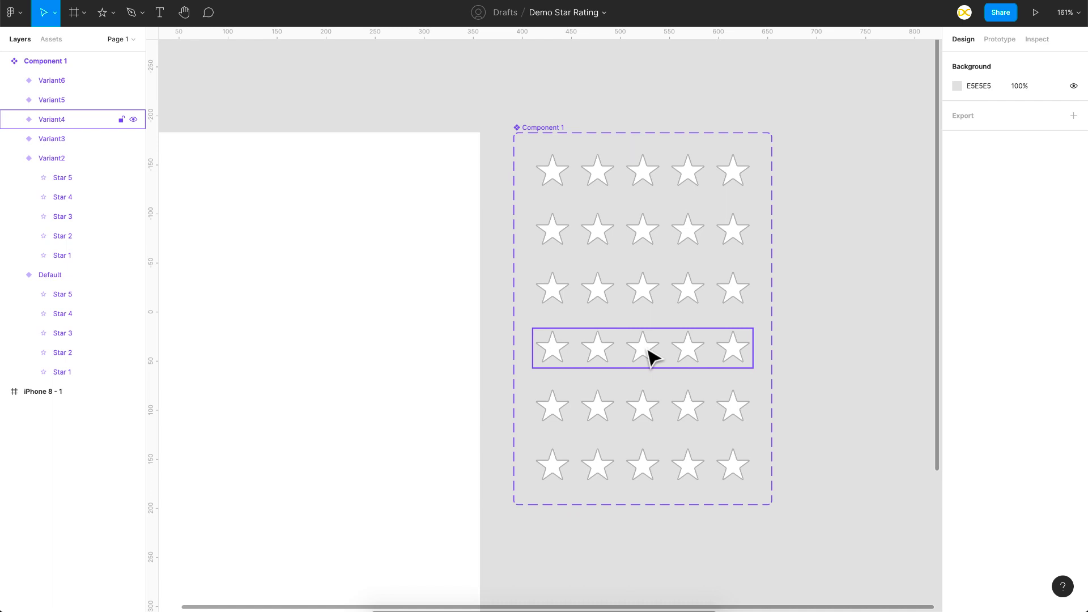
pyautogui.scroll(5, 663, 274)
# Select the first one to five stars of Variant2 through Variant6 in a staircase.
pyautogui.doubleClick(482, 223)
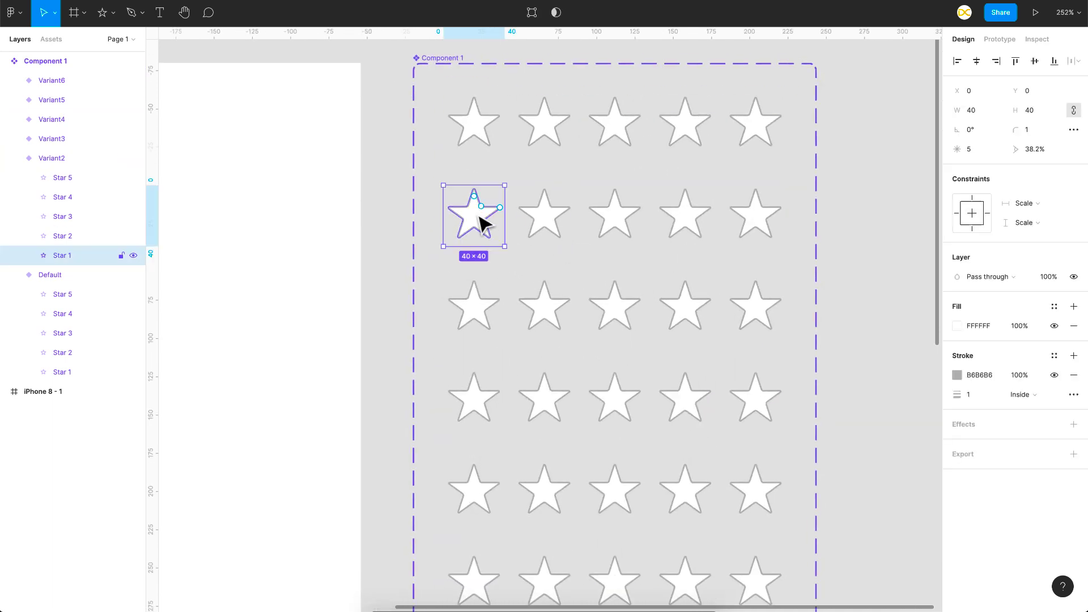
pyautogui.keyDown('shift'); pyautogui.click(478, 306); pyautogui.keyUp('shift')
pyautogui.keyDown('shift'); pyautogui.click(536, 311); pyautogui.keyUp('shift')
pyautogui.scroll(-3, 537, 311)
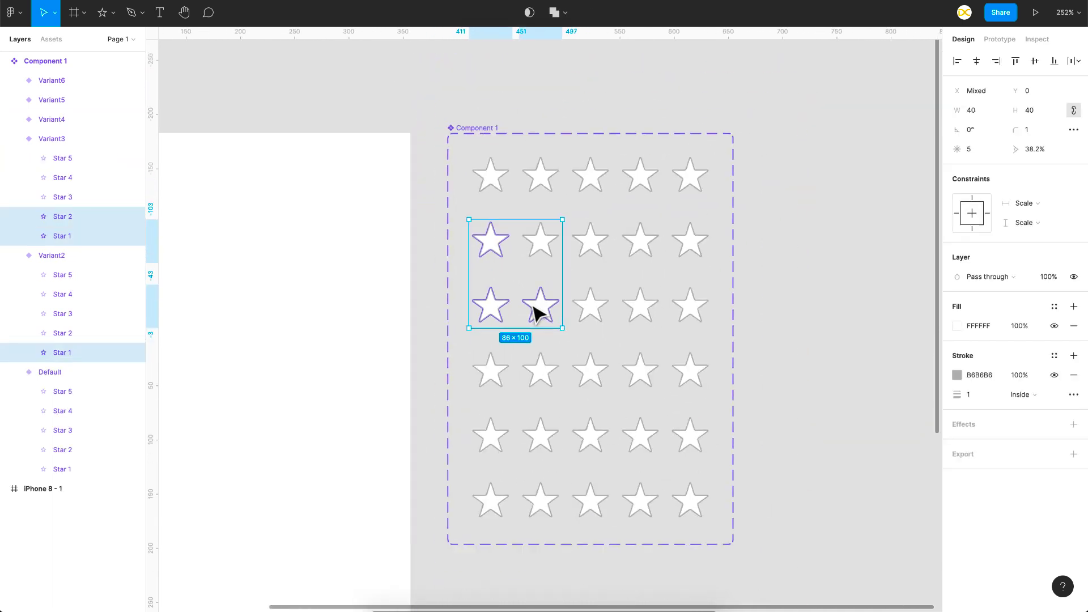
pyautogui.scroll(-1, 537, 311)
pyautogui.keyDown('shift'); pyautogui.click(484, 347); pyautogui.keyUp('shift')
pyautogui.keyDown('shift'); pyautogui.click(531, 347); pyautogui.keyUp('shift')
pyautogui.keyDown('shift'); pyautogui.click(579, 347); pyautogui.keyUp('shift')
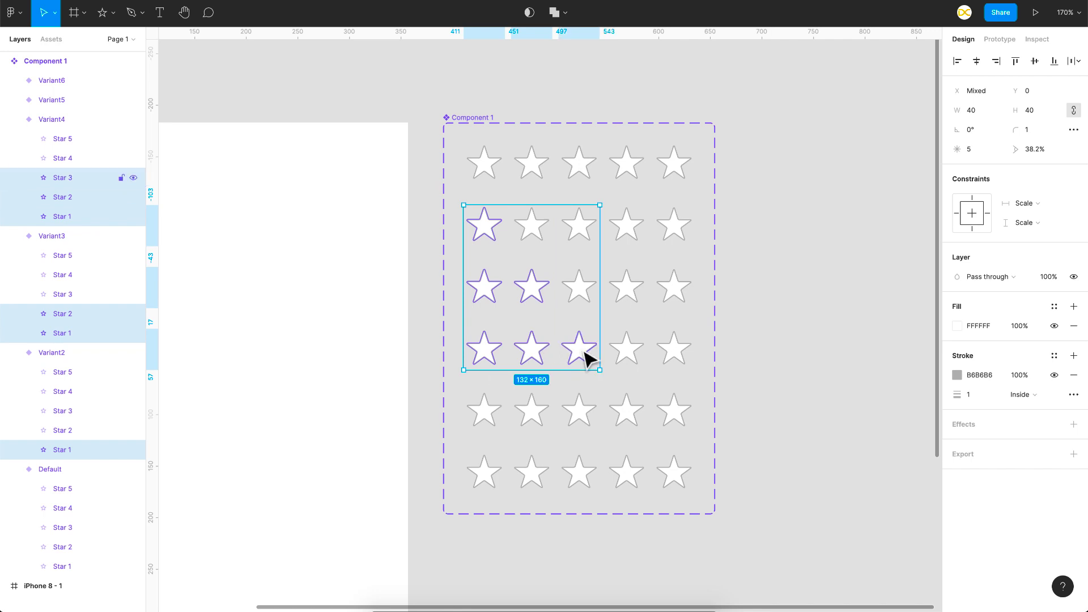
pyautogui.keyDown('shift'); pyautogui.click(482, 424); pyautogui.keyUp('shift')
pyautogui.keyDown('shift'); pyautogui.click(528, 424); pyautogui.keyUp('shift')
pyautogui.keyDown('shift'); pyautogui.click(581, 418); pyautogui.keyUp('shift')
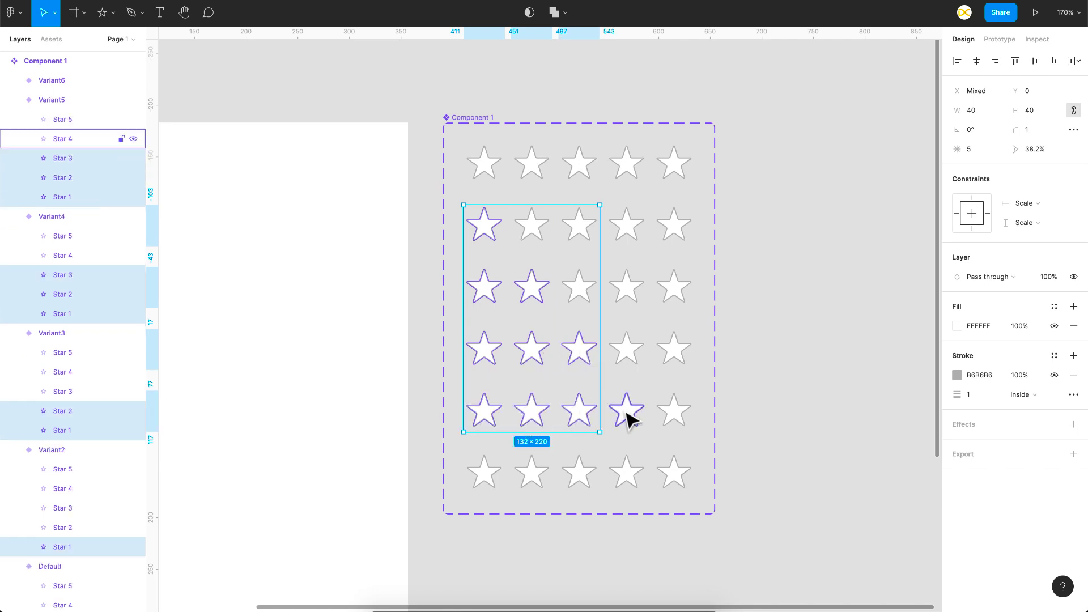
pyautogui.keyDown('shift'); pyautogui.click(627, 418); pyautogui.keyUp('shift')
pyautogui.keyDown('shift'); pyautogui.click(481, 477); pyautogui.keyUp('shift')
pyautogui.keyDown('shift'); pyautogui.click(531, 477); pyautogui.keyUp('shift')
pyautogui.keyDown('shift'); pyautogui.click(578, 481); pyautogui.keyUp('shift')
pyautogui.keyDown('shift'); pyautogui.click(629, 478); pyautogui.keyUp('shift')
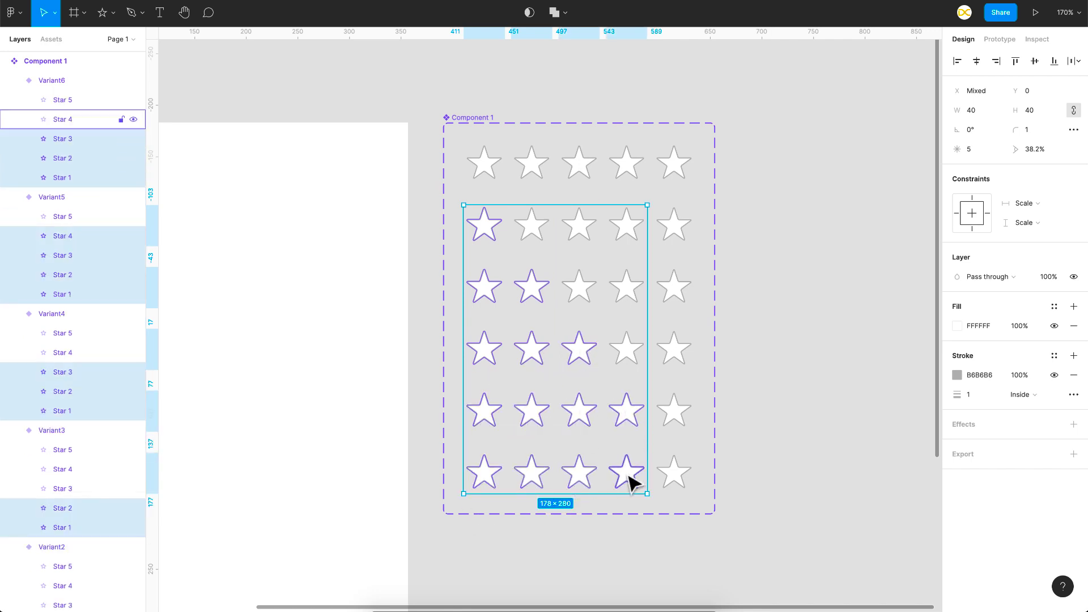
pyautogui.keyDown('shift'); pyautogui.click(631, 483); pyautogui.keyUp('shift')
# Fill the selected stars with grey B6B6B6.
pyautogui.keyDown('shift'); pyautogui.click(674, 472); pyautogui.keyUp('shift')
pyautogui.click(957, 326)
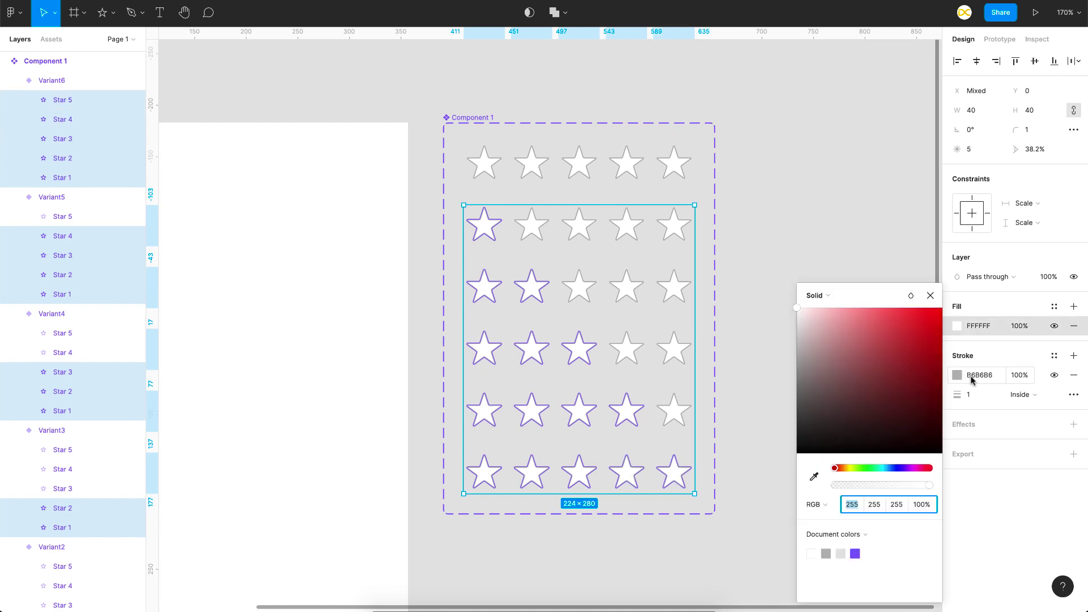
pyautogui.click(978, 326)
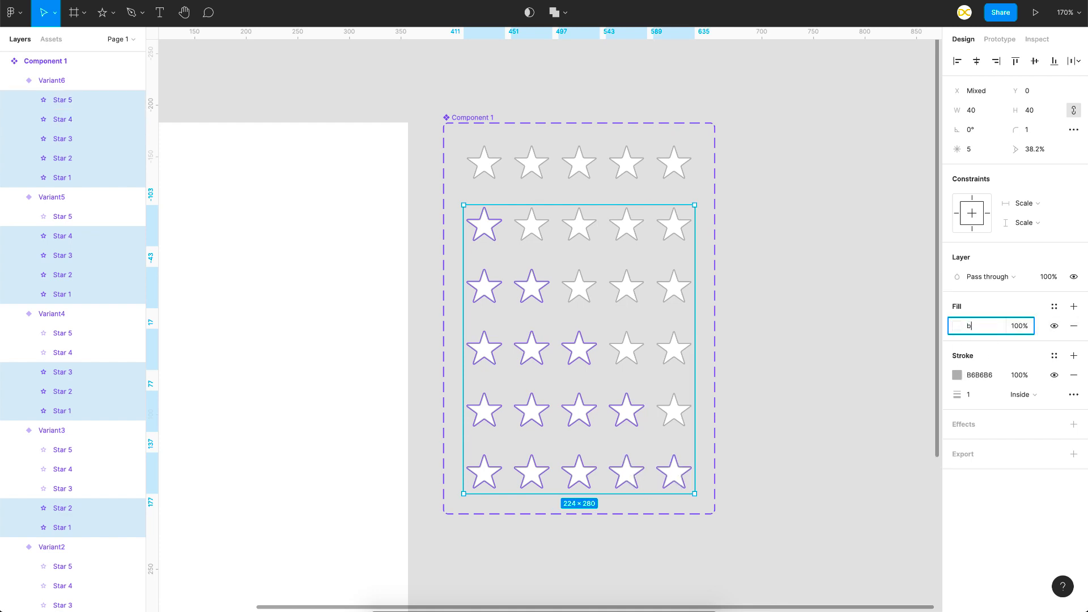
pyautogui.press('Return')
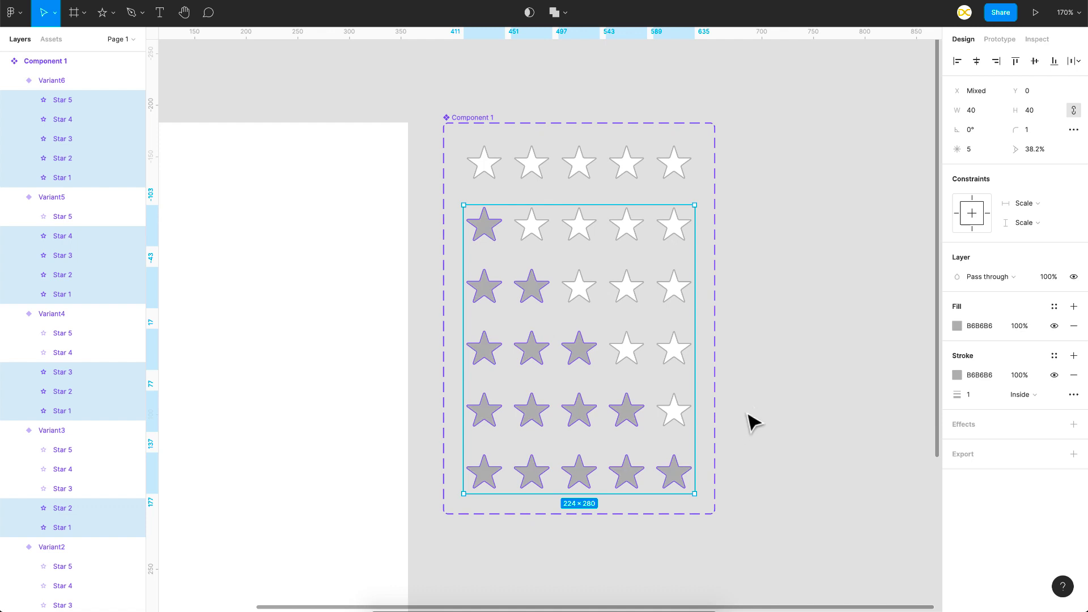
pyautogui.click(750, 420)
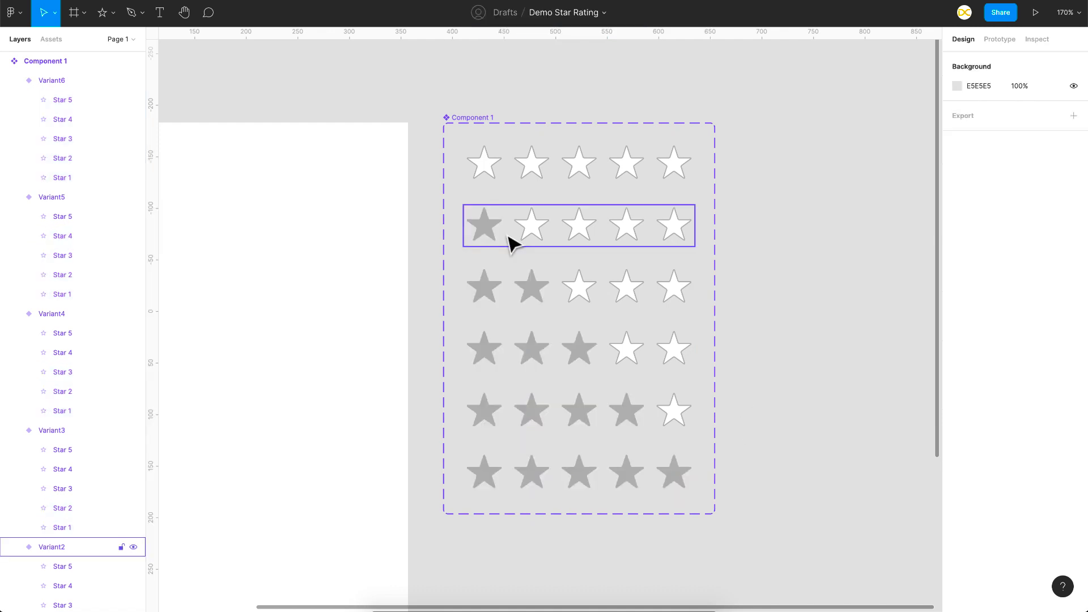
# Link the first Default star to Variant2 on While hovering, smart animate, 150ms.
pyautogui.click(543, 184)
pyautogui.click(999, 39)
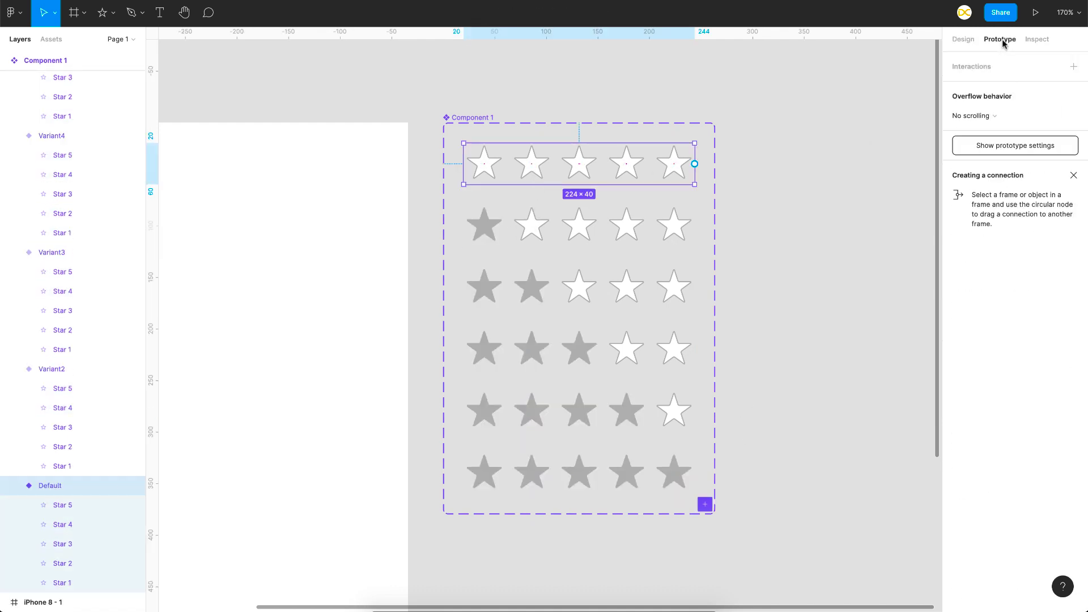
pyautogui.click(498, 177)
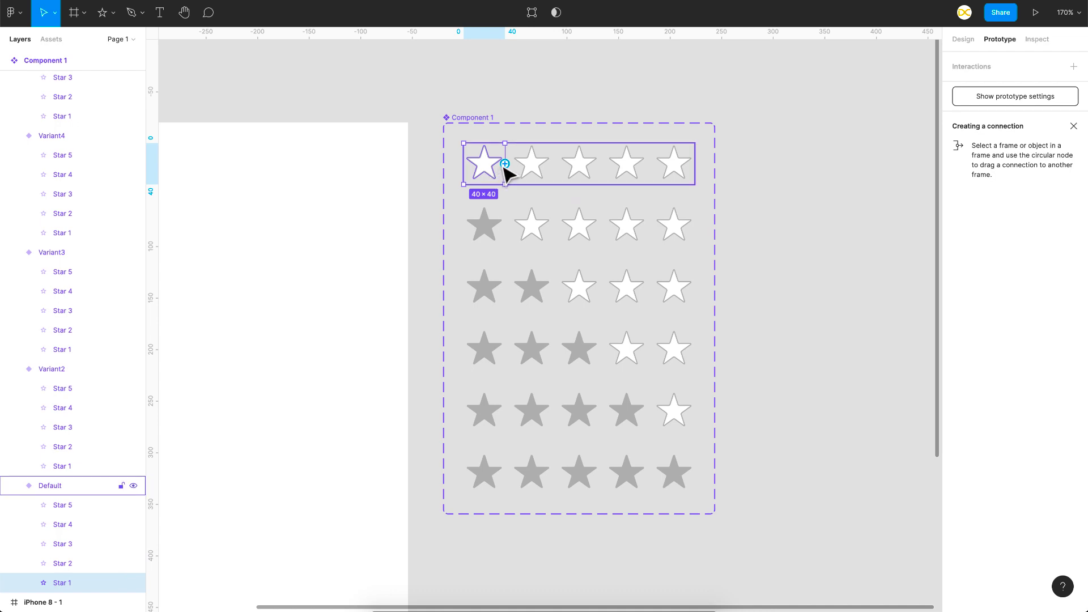
pyautogui.moveTo(505, 164); pyautogui.dragTo(531, 222)
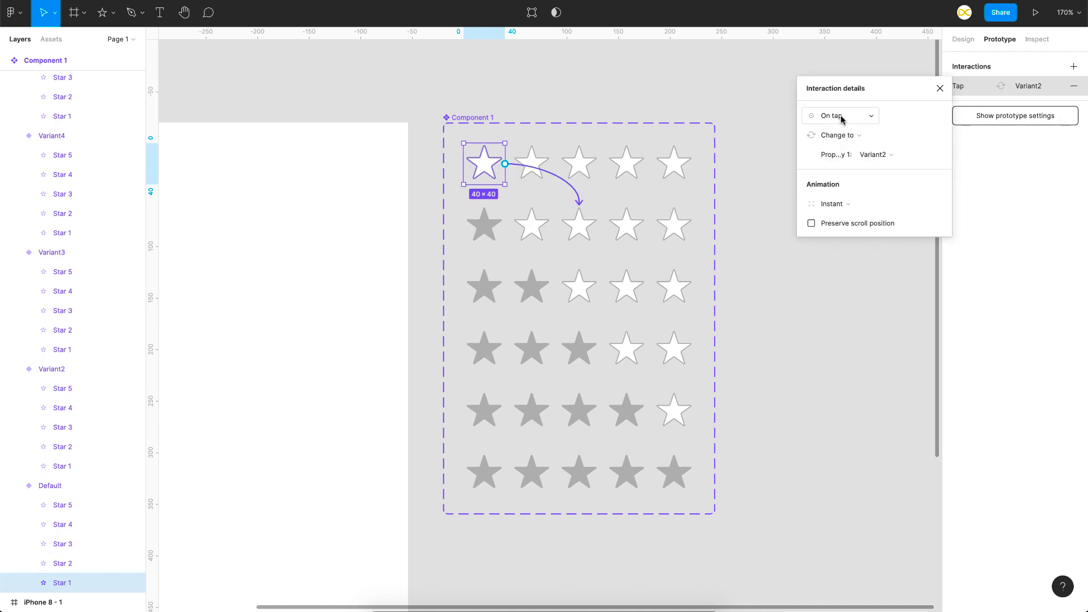
pyautogui.click(833, 115)
pyautogui.click(850, 146)
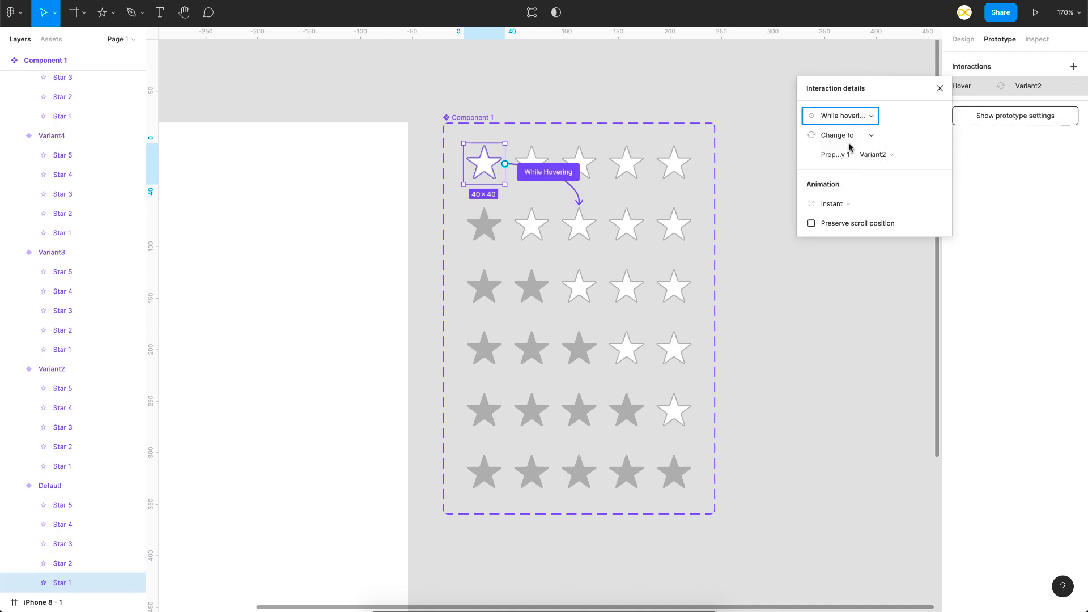
pyautogui.click(848, 210)
pyautogui.click(846, 233)
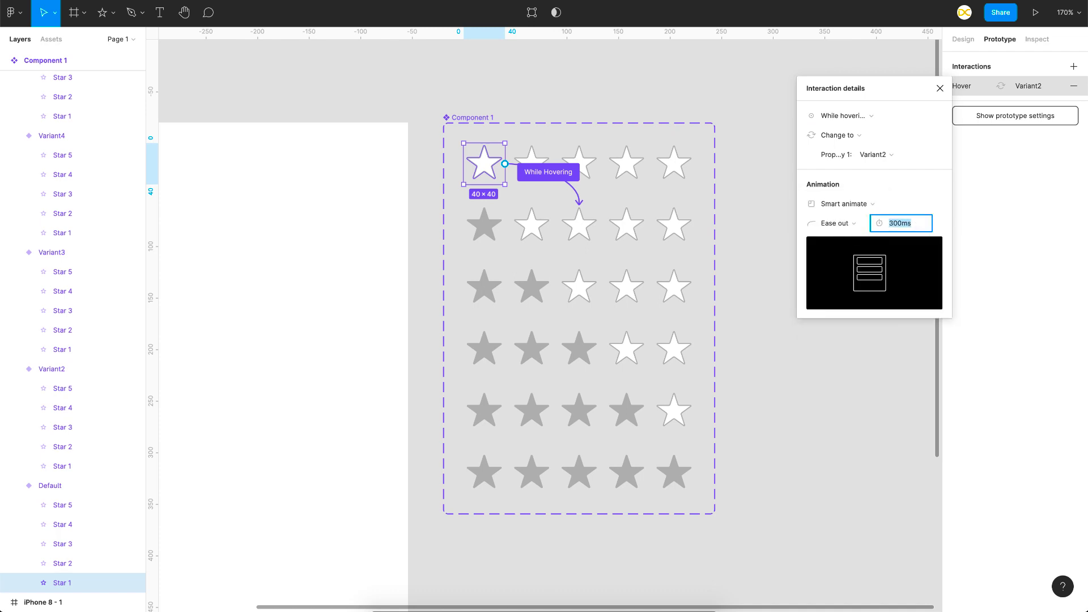
pyautogui.write('150')
pyautogui.press('Return')
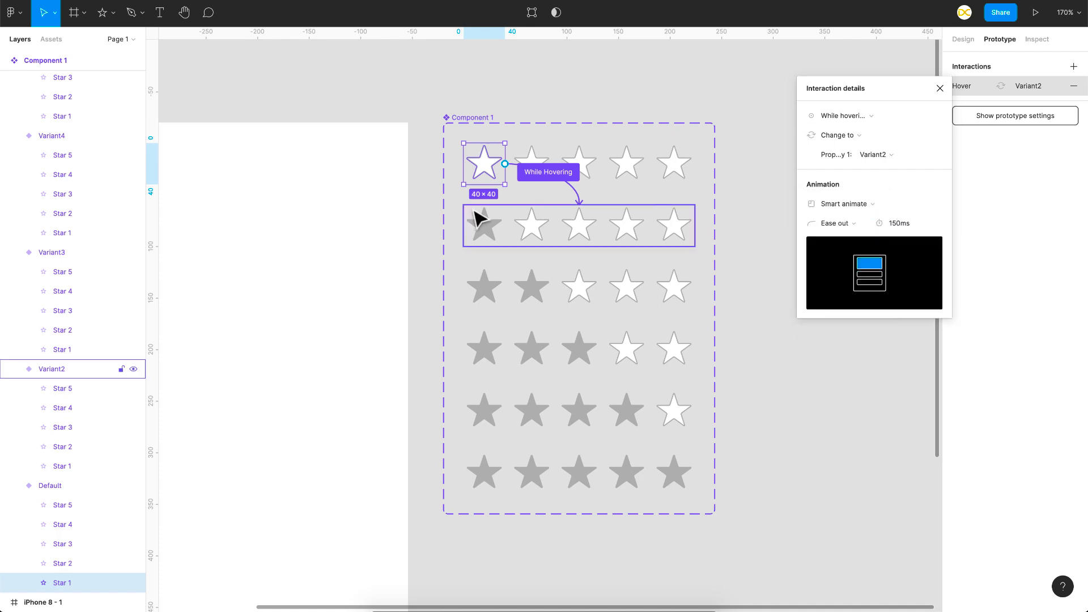
# Link the second, fourth and fifth Default stars to their matching variants.
pyautogui.click(536, 167)
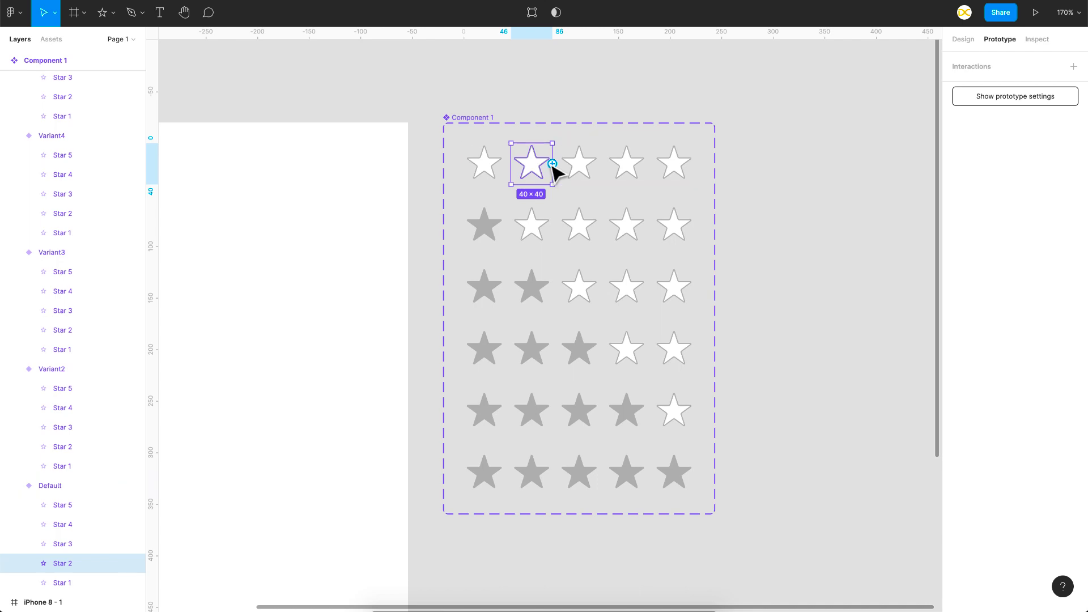
pyautogui.moveTo(554, 170); pyautogui.dragTo(578, 272)
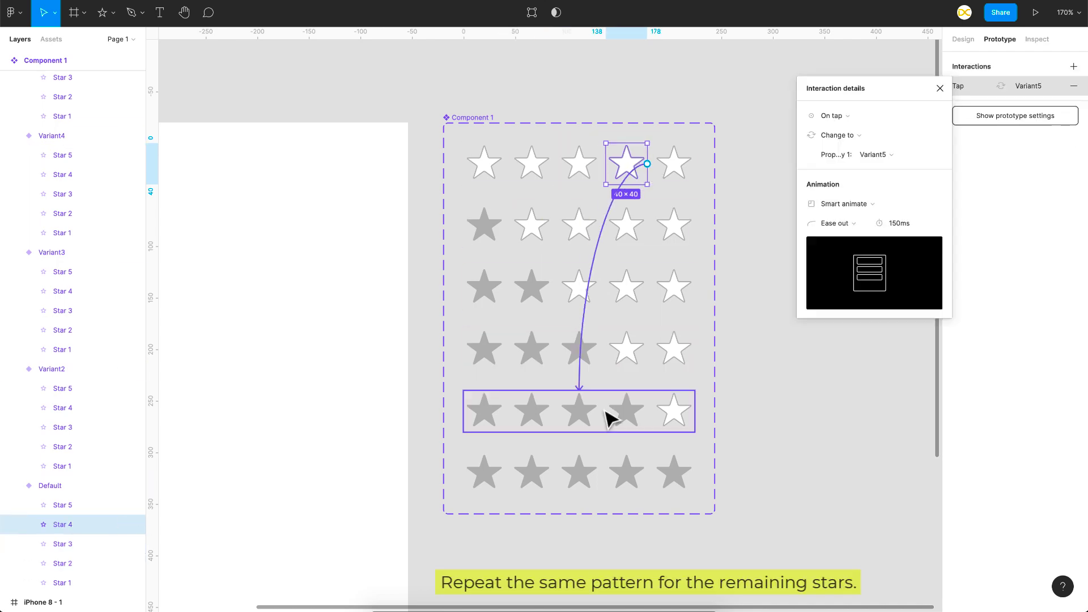
pyautogui.click(674, 164)
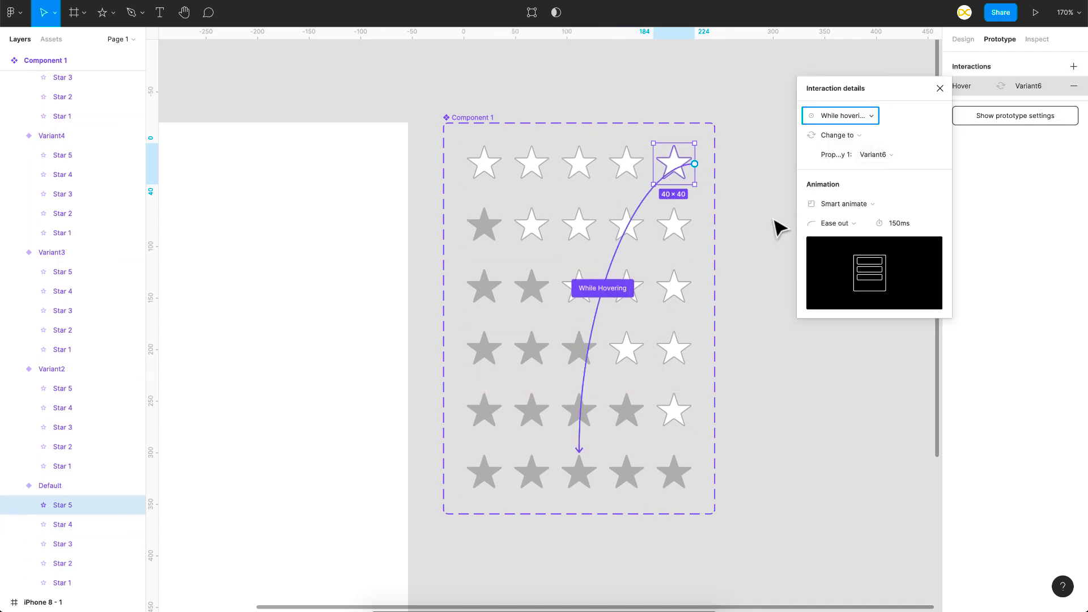
pyautogui.click(759, 240)
# Place a Default star-rating instance in the iPhone 8 frame and preview the prototype.
pyautogui.scroll(-3, 759, 241)
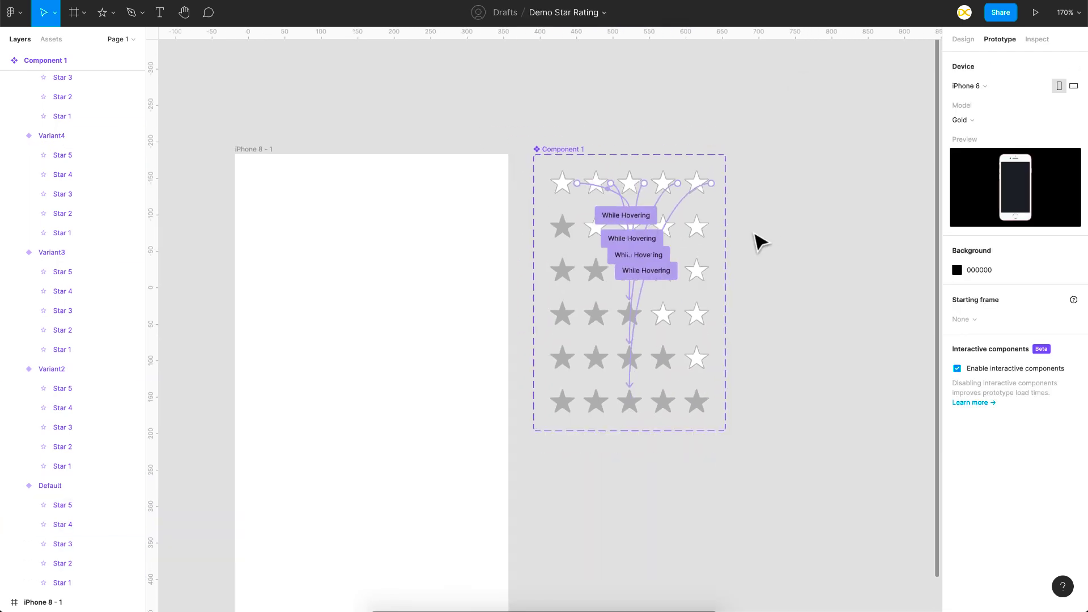
pyautogui.hscroll(-3, 760, 241)
pyautogui.click(667, 190)
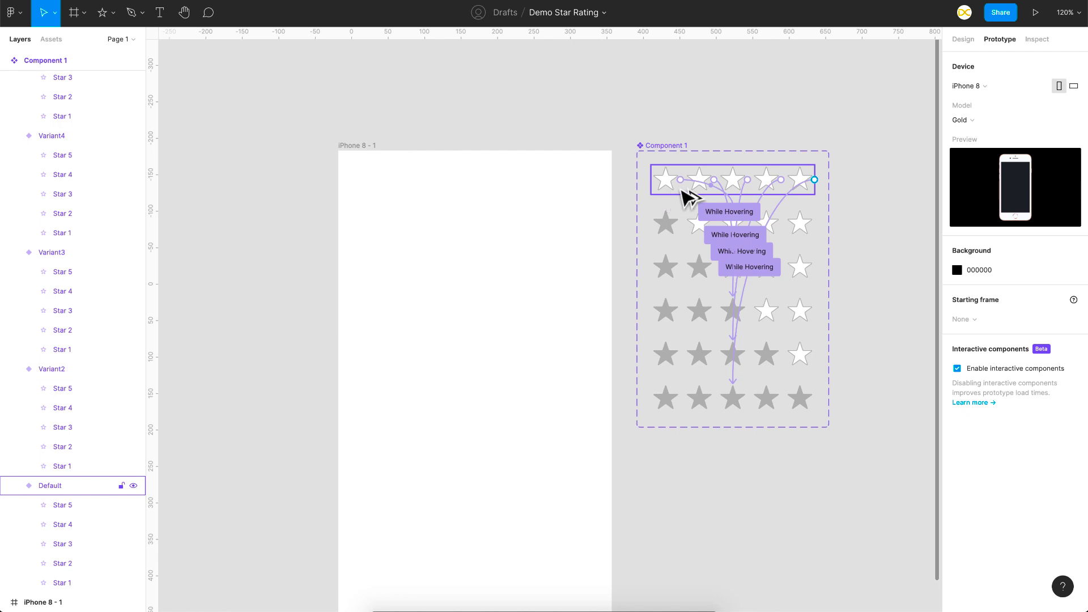
pyautogui.moveTo(683, 191); pyautogui.dragTo(424, 346)
pyautogui.click(440, 274)
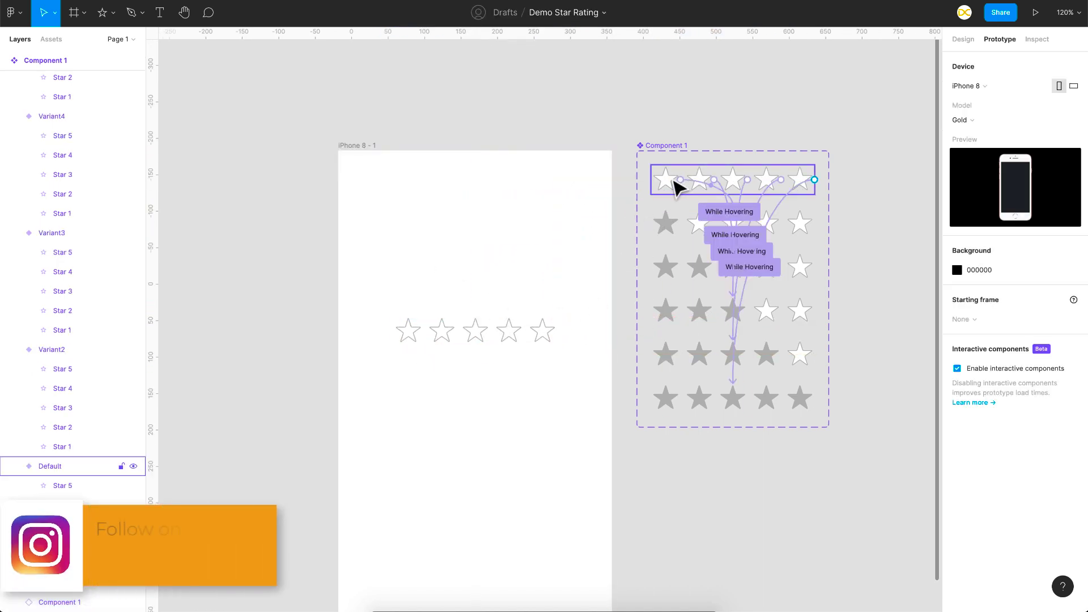
pyautogui.click(1036, 12)
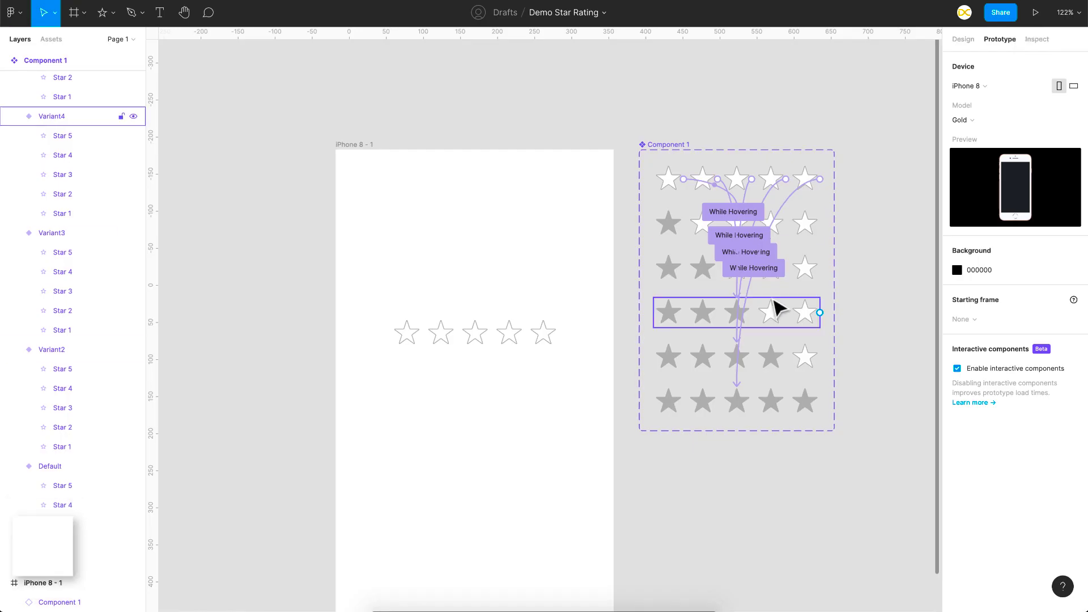
# Scroll the prototype preview before returning to the Demo Star Rating canvas.
pyautogui.scroll(-3, 776, 309)
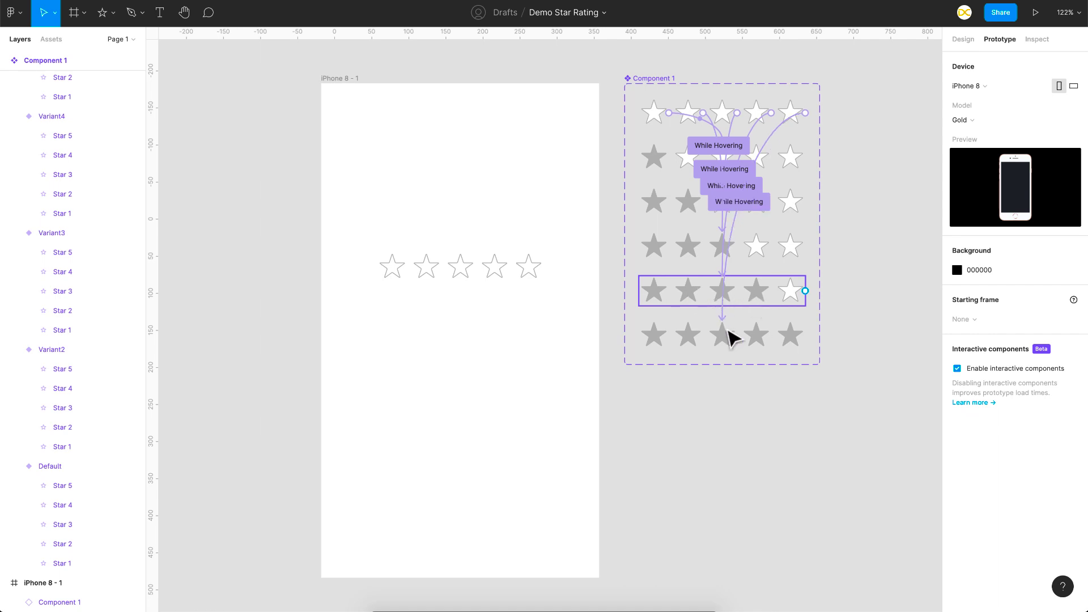
# Duplicate the filled Variant6 row ten times into Variant7–Variant16 and select the new rows.
pyautogui.hscroll(4, 715, 403)
pyautogui.scroll(-2, 715, 404)
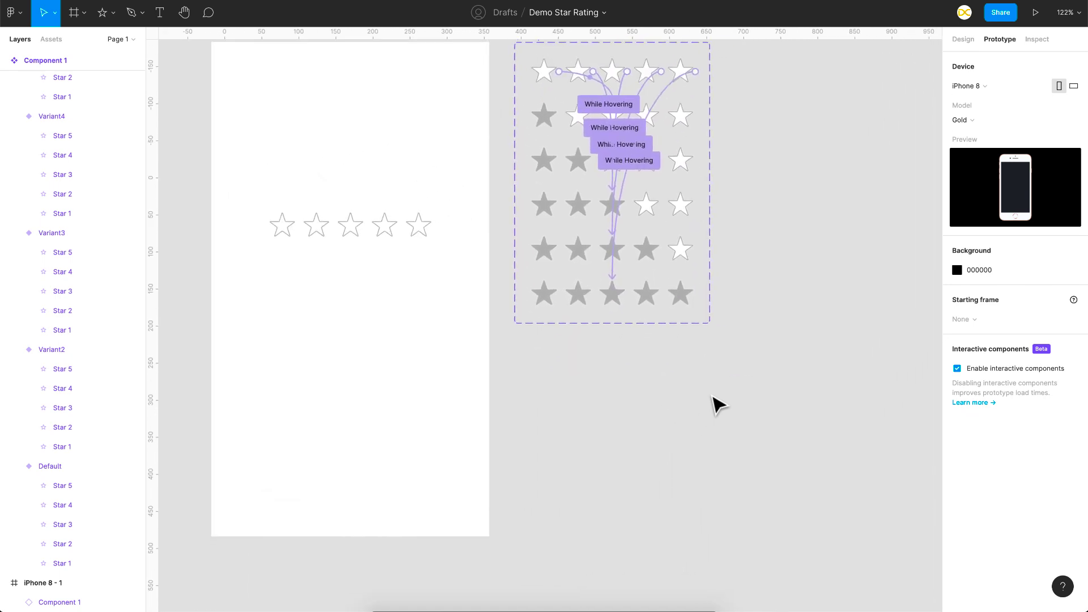
pyautogui.click(683, 306)
pyautogui.click(975, 39)
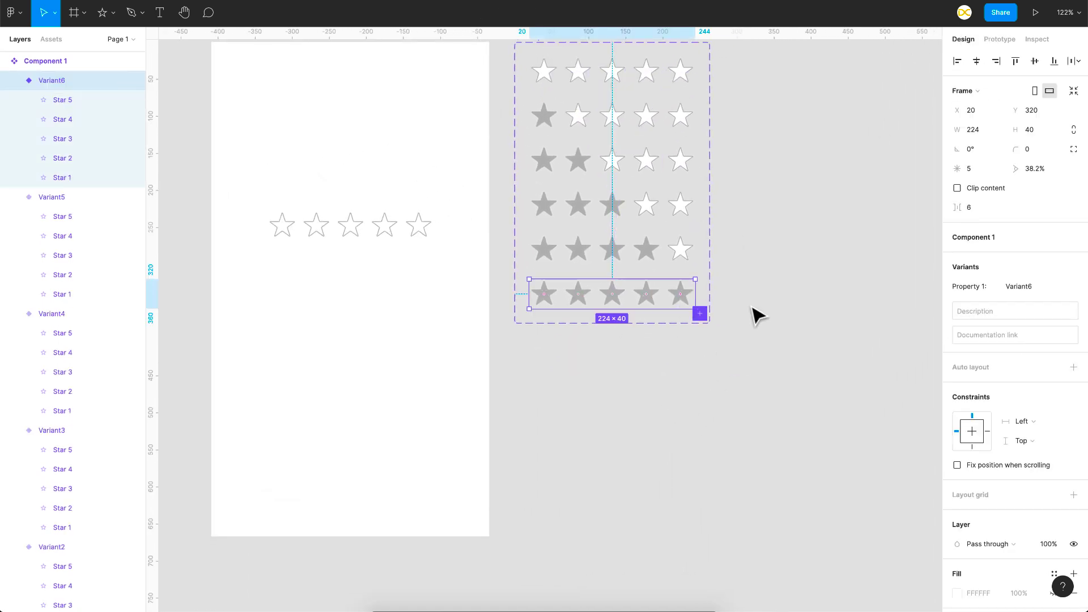
pyautogui.hotkey('ctrl', 'd')
pyautogui.hotkey('ctrl', 'd')
pyautogui.hotkey('ctrl', 'd')
pyautogui.hotkey('ctrl', 'd')
pyautogui.hotkey('ctrl', 'd')
pyautogui.hotkey('ctrl', 'd')
pyautogui.hotkey('ctrl', 'd')
pyautogui.hotkey('ctrl', 'd')
pyautogui.hotkey('ctrl', 'd')
pyautogui.hotkey('ctrl', 'd')
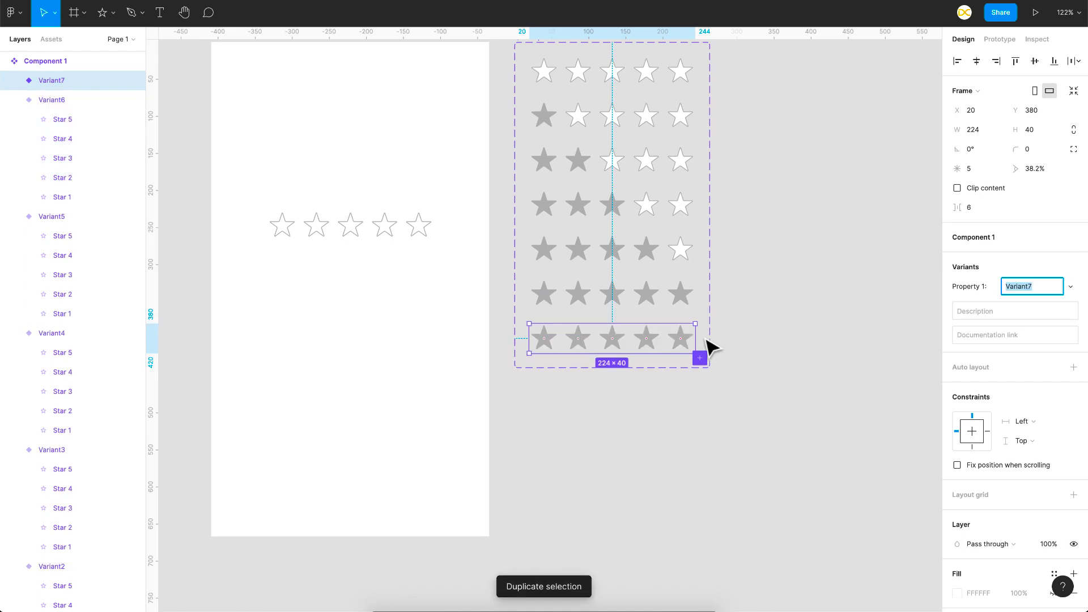
pyautogui.scroll(-5, 720, 340)
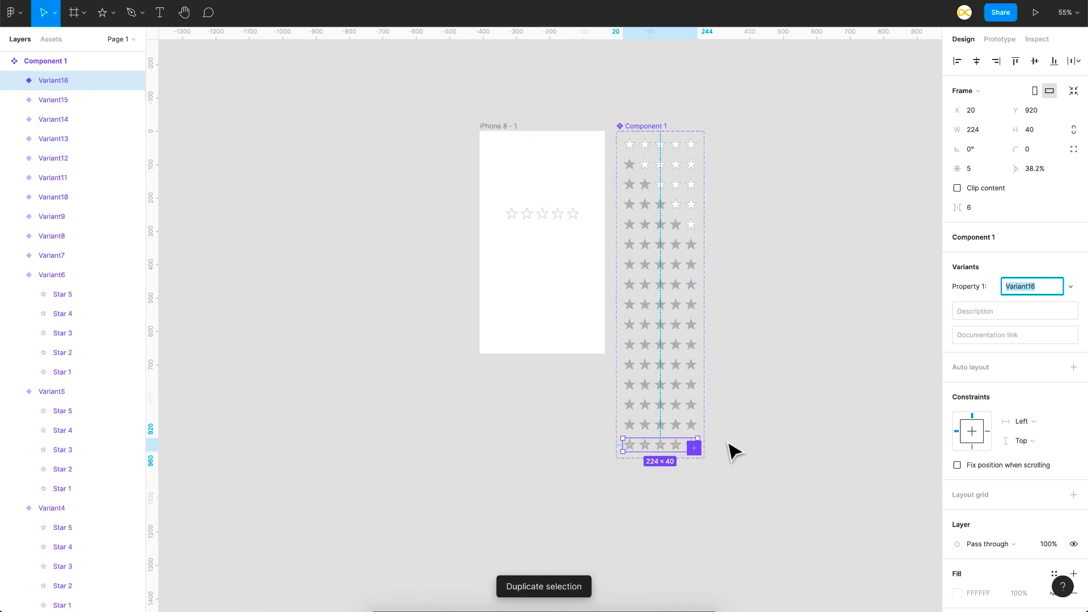
pyautogui.moveTo(731, 448); pyautogui.dragTo(662, 262)
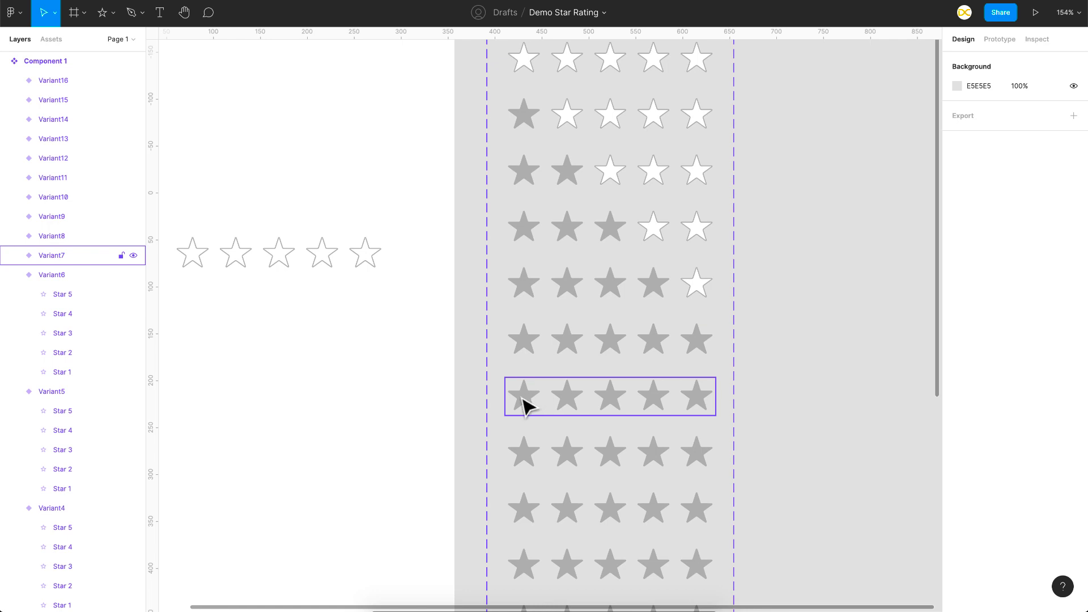
# Resize Variant7's first yellow star to a 6×6 dot centred on its original spot.
pyautogui.scroll(-5, 555, 415)
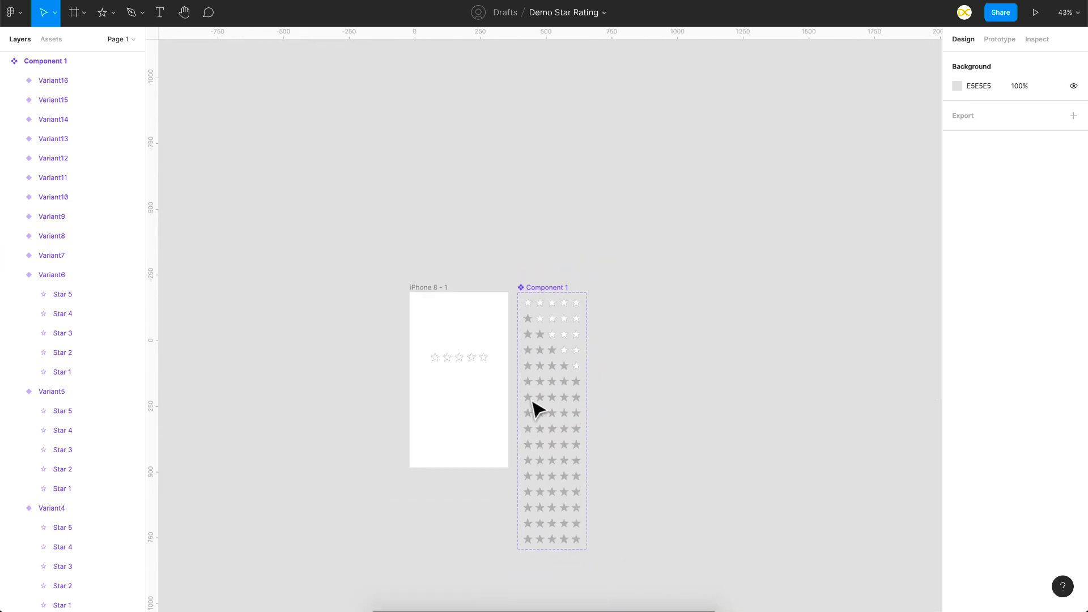
pyautogui.scroll(3, 534, 408)
pyautogui.scroll(3, 534, 408)
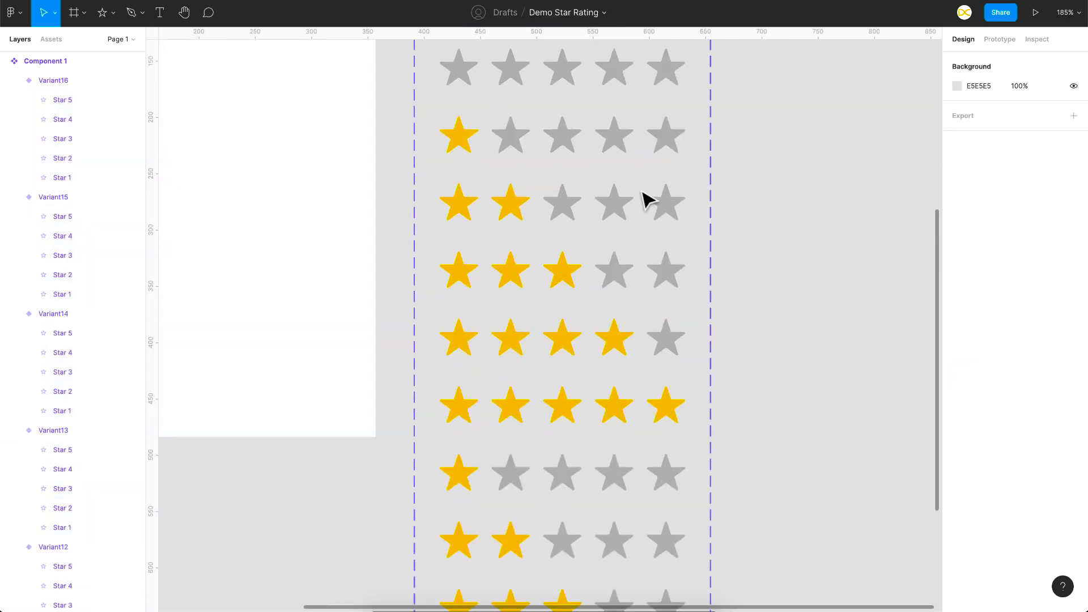
pyautogui.scroll(3, 566, 227)
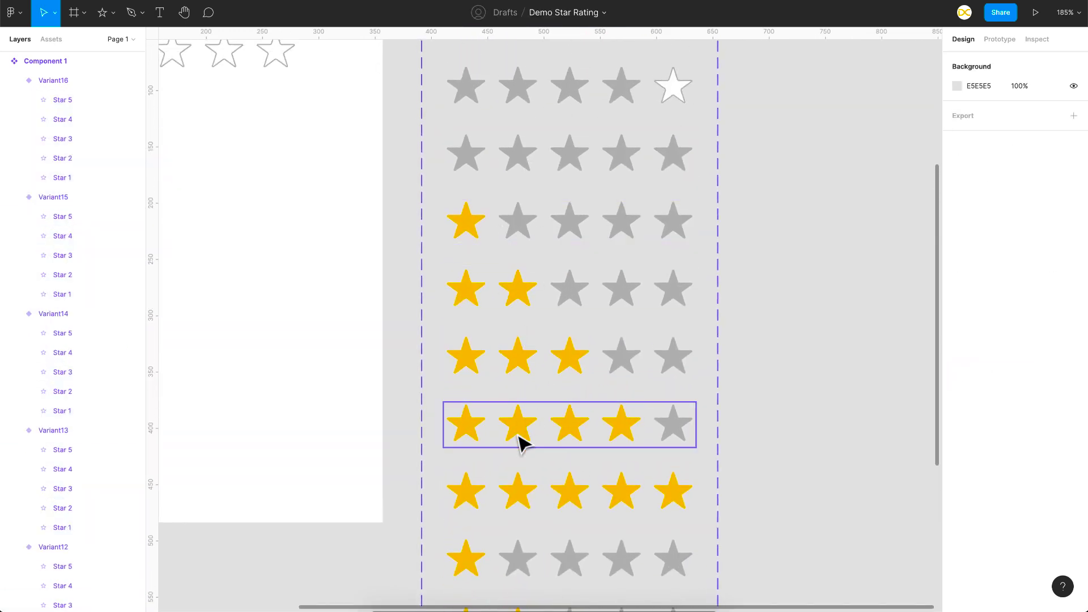
pyautogui.doubleClick(466, 220)
pyautogui.scroll(5, 468, 226)
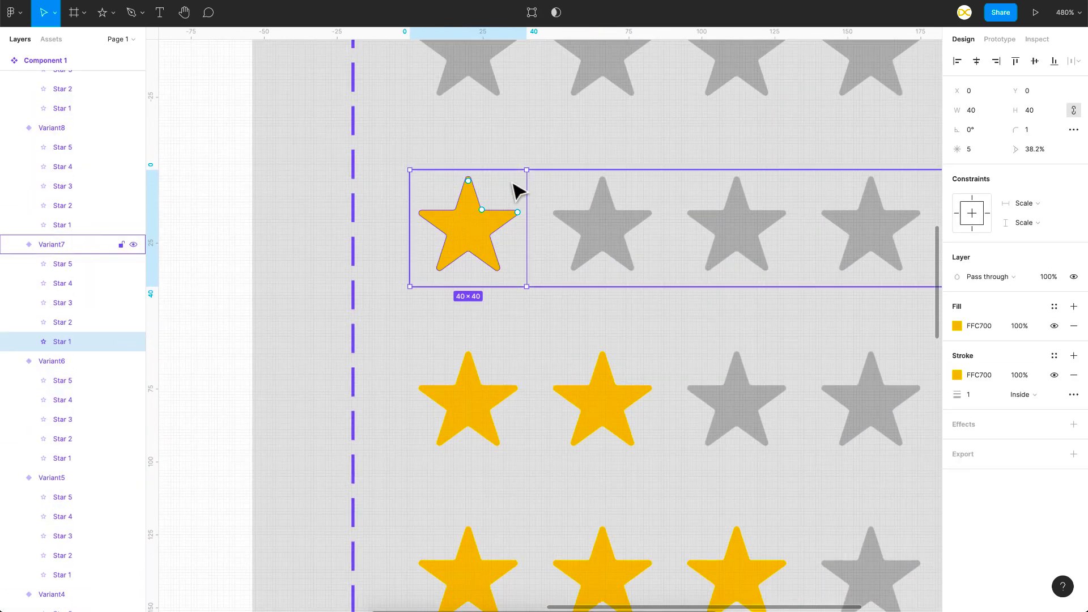
pyautogui.moveTo(526, 170); pyautogui.dragTo(470, 235)
# Tap the third star in the prototype preview to show a three-star rating.
pyautogui.scroll(5, 467, 227)
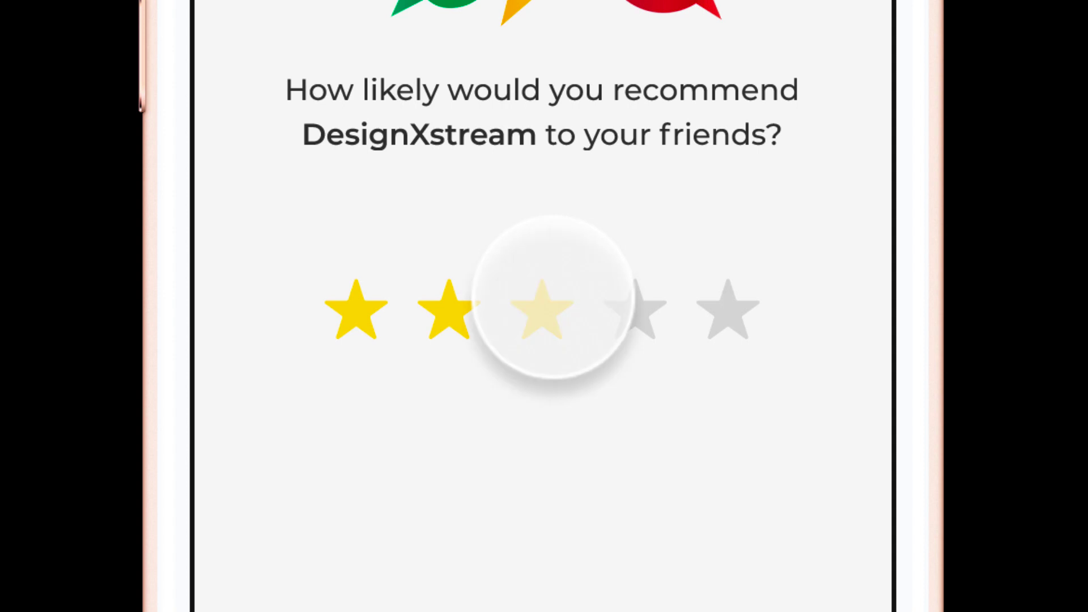
pyautogui.click(553, 297)
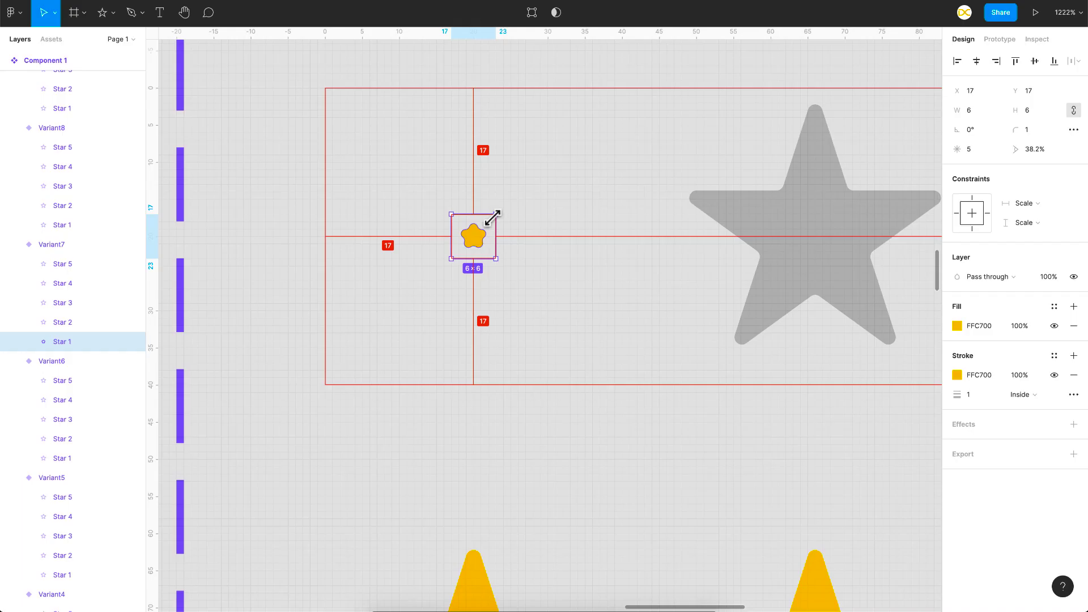
# Set the Variant7 star's rotation to 50°, then reset it to 0°.
pyautogui.click(978, 130)
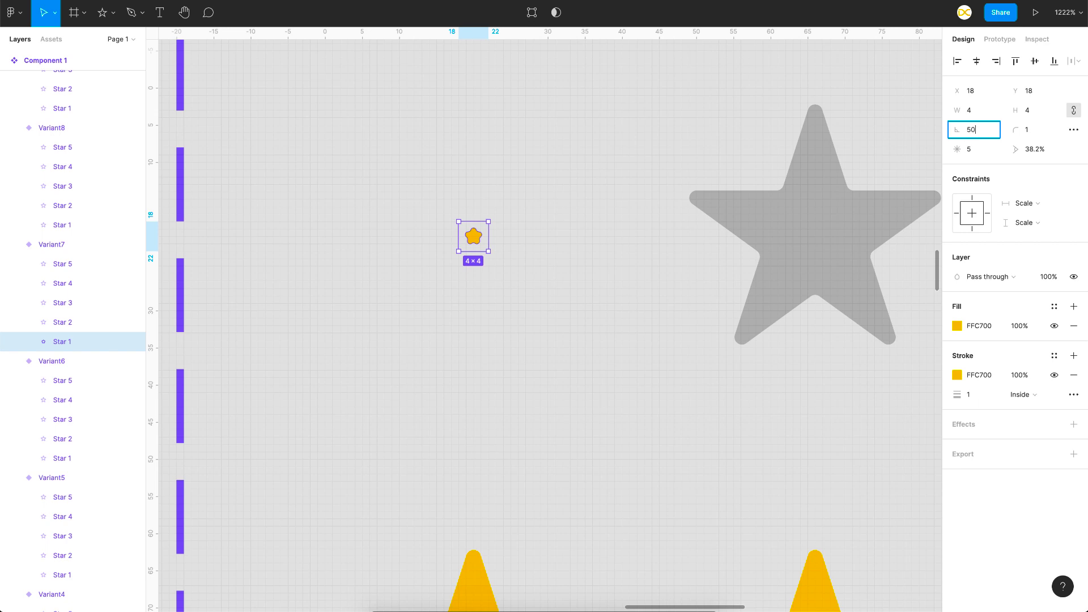
pyautogui.write('50')
pyautogui.press('Return')
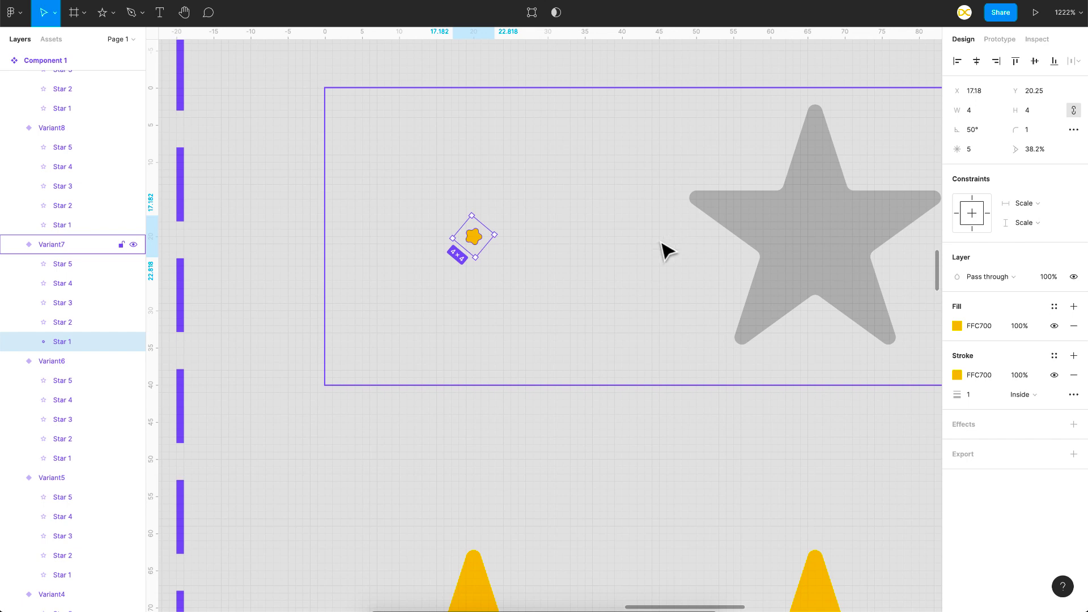
pyautogui.scroll(-3, 662, 254)
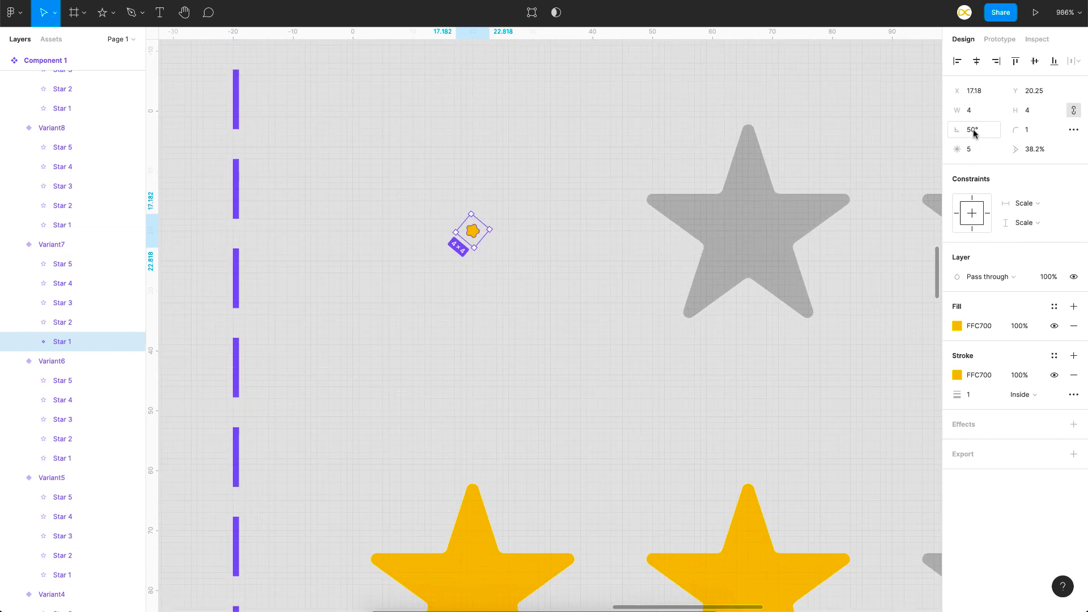
pyautogui.press('Return')
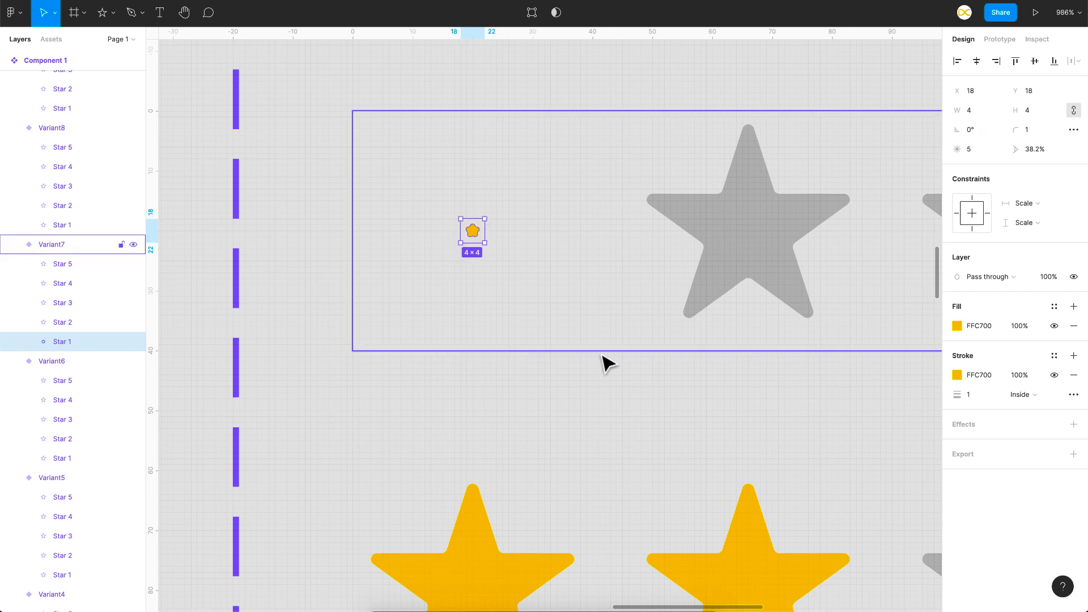
pyautogui.scroll(-3, 602, 361)
# Shrink Variant8's first star to 8×8 and its second star to 4×4, centred in place.
pyautogui.click(422, 312)
pyautogui.moveTo(529, 209); pyautogui.dragTo(461, 262)
pyautogui.scroll(3, 476, 283)
pyautogui.hscroll(2, 476, 284)
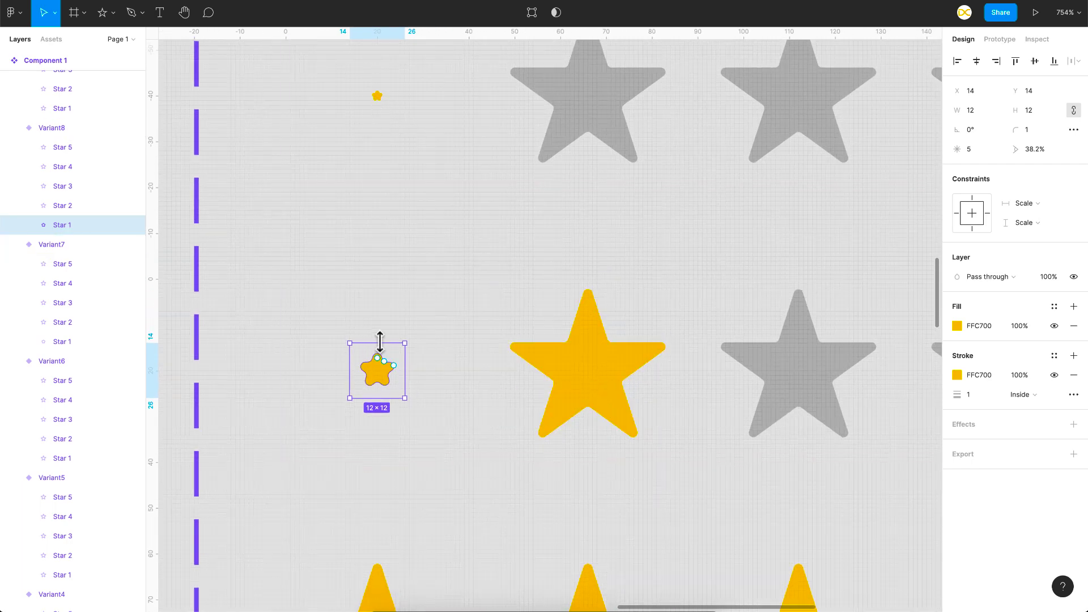
pyautogui.moveTo(408, 343); pyautogui.dragTo(396, 352)
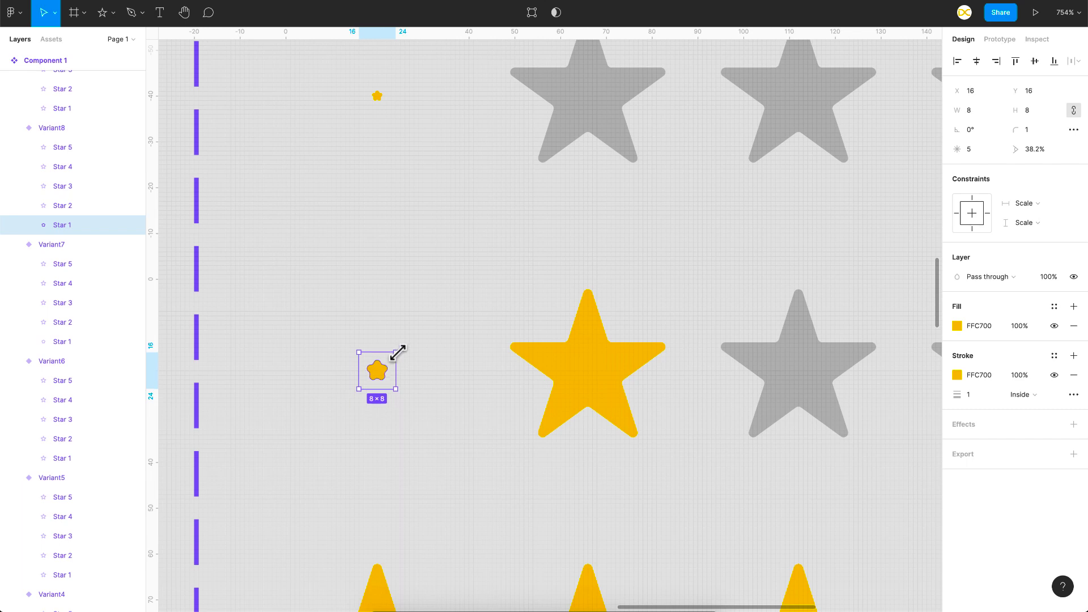
pyautogui.click(617, 382)
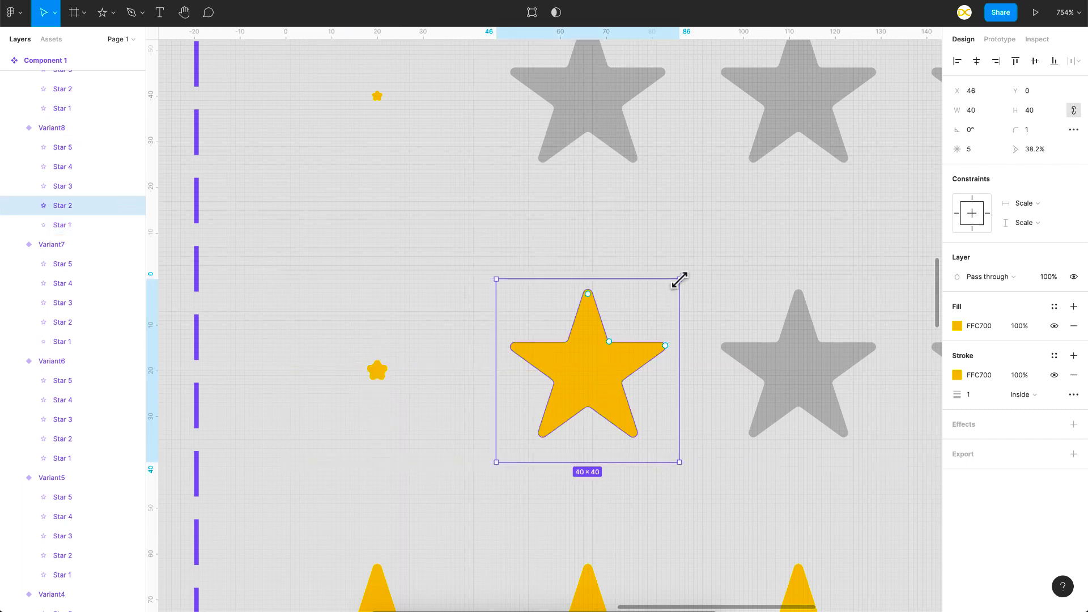
pyautogui.moveTo(680, 279); pyautogui.dragTo(601, 356)
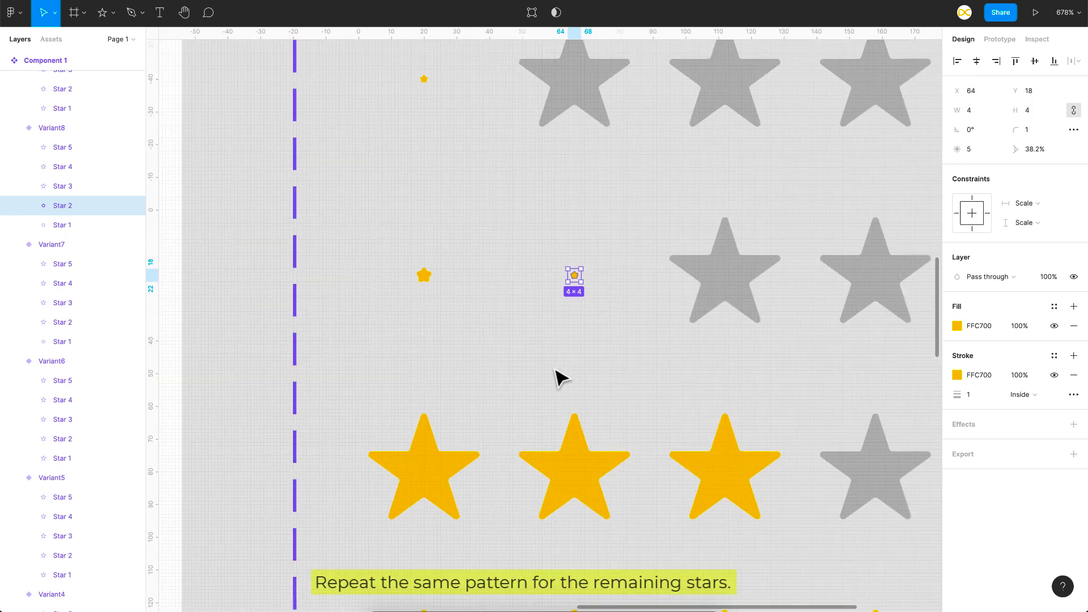
# Shrink the big yellow stars in the next variant rows around their centres.
pyautogui.click(553, 424)
pyautogui.scroll(5, 838, 271)
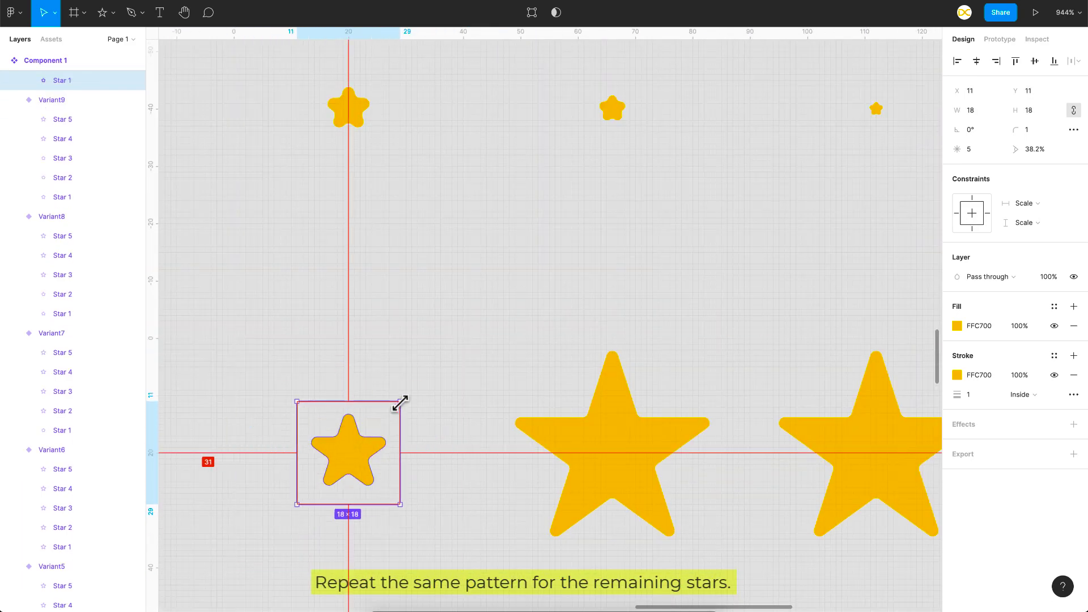
pyautogui.click(612, 451)
pyautogui.moveTo(716, 340); pyautogui.dragTo(648, 419)
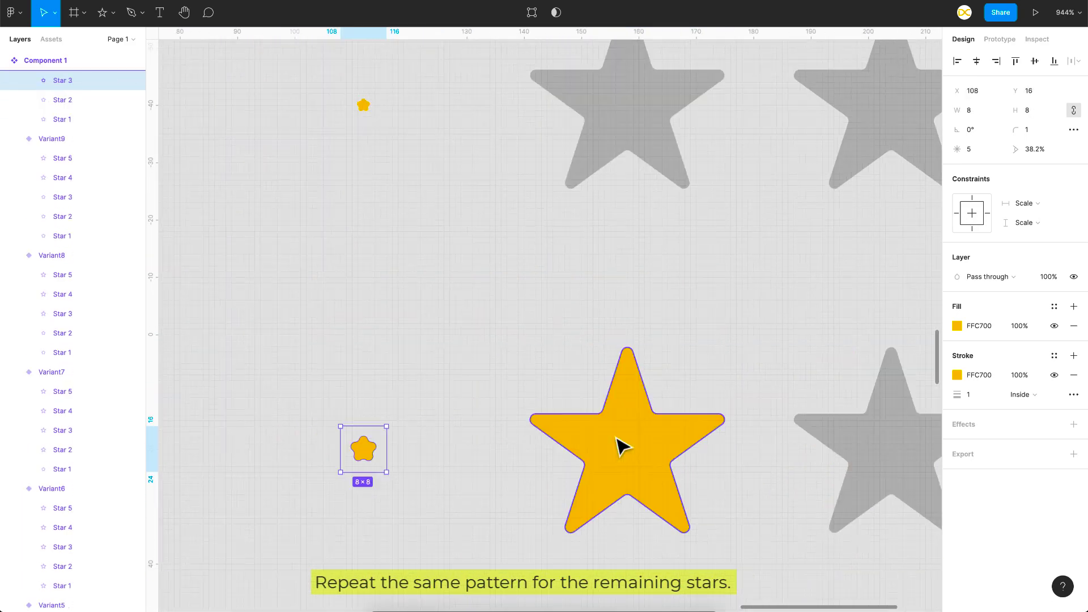
pyautogui.click(624, 446)
pyautogui.moveTo(724, 348); pyautogui.dragTo(633, 437)
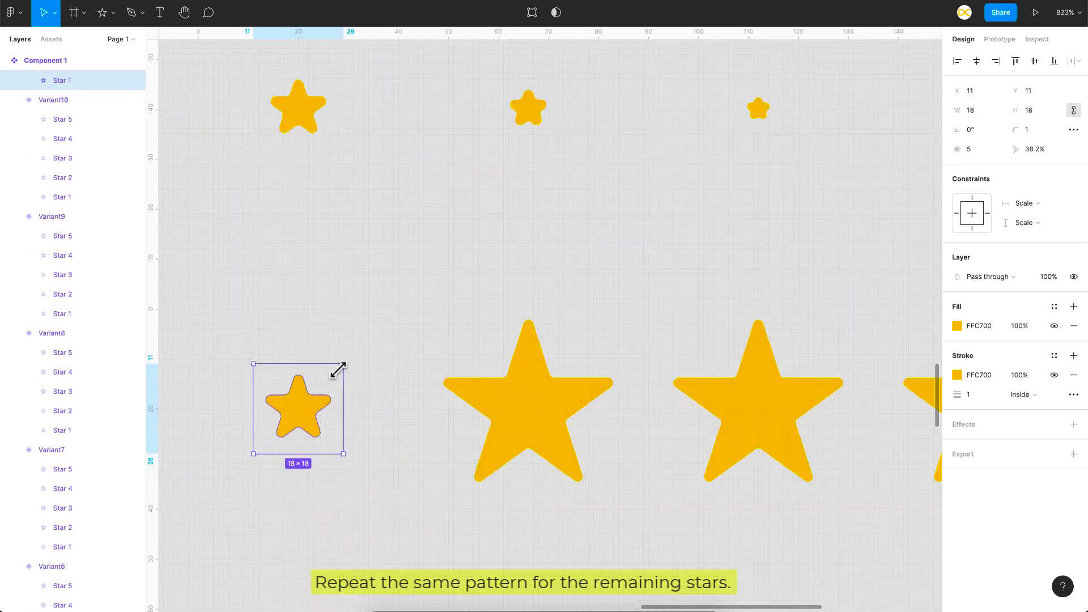
pyautogui.click(529, 408)
pyautogui.moveTo(614, 315); pyautogui.dragTo(560, 368)
pyautogui.click(757, 408)
pyautogui.moveTo(844, 315); pyautogui.dragTo(791, 381)
# Shrink Star 4 to 10×10 and the right-hand fifth star to a centred 4×4 speck.
pyautogui.hscroll(5, 736, 408)
pyautogui.click(674, 431)
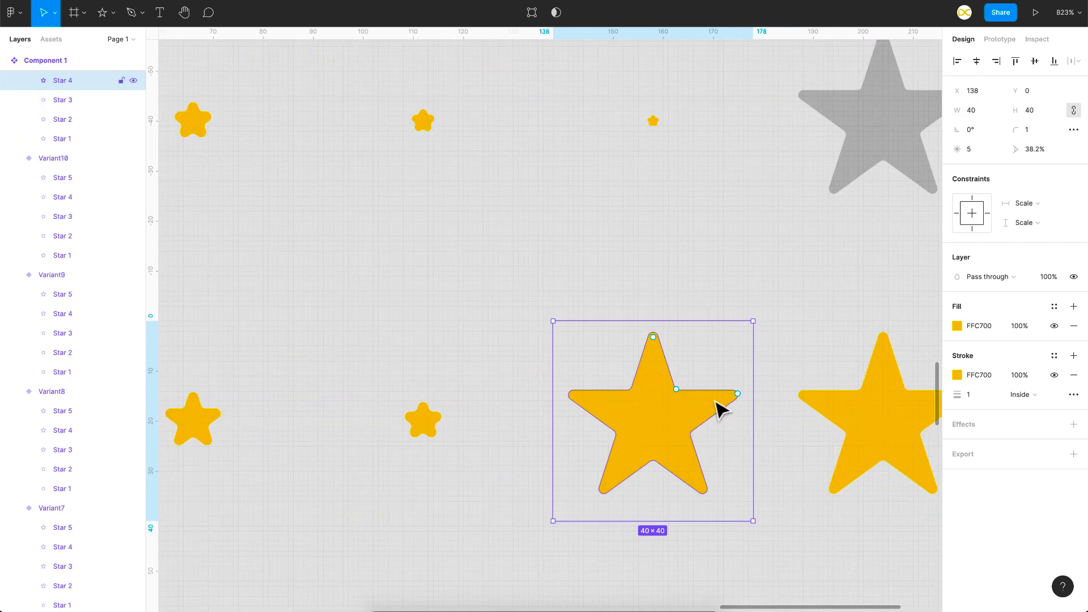
pyautogui.press('alt')
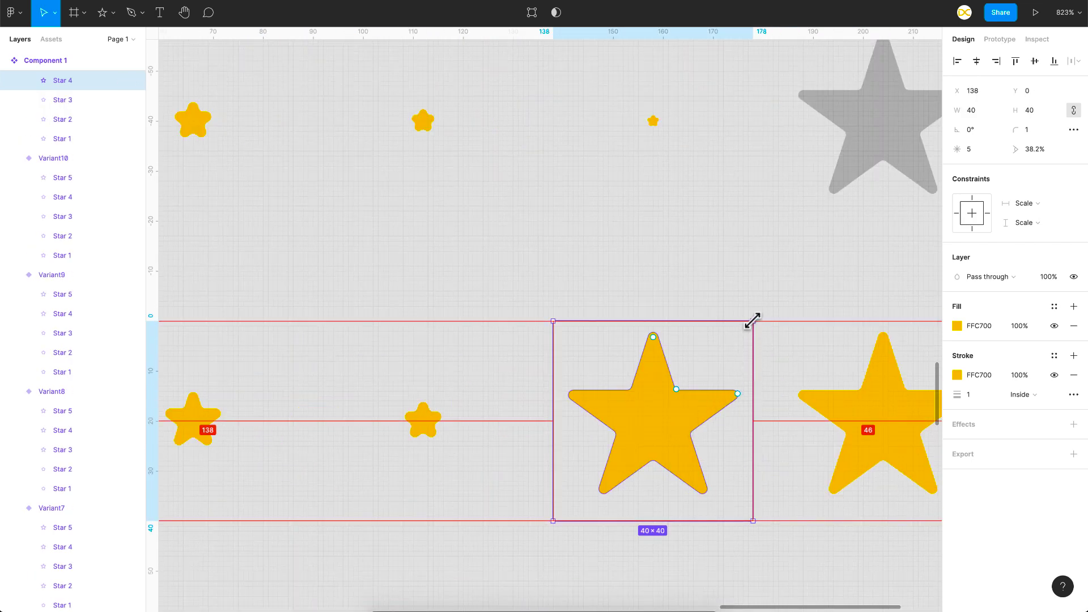
pyautogui.moveTo(753, 321); pyautogui.dragTo(670, 394)
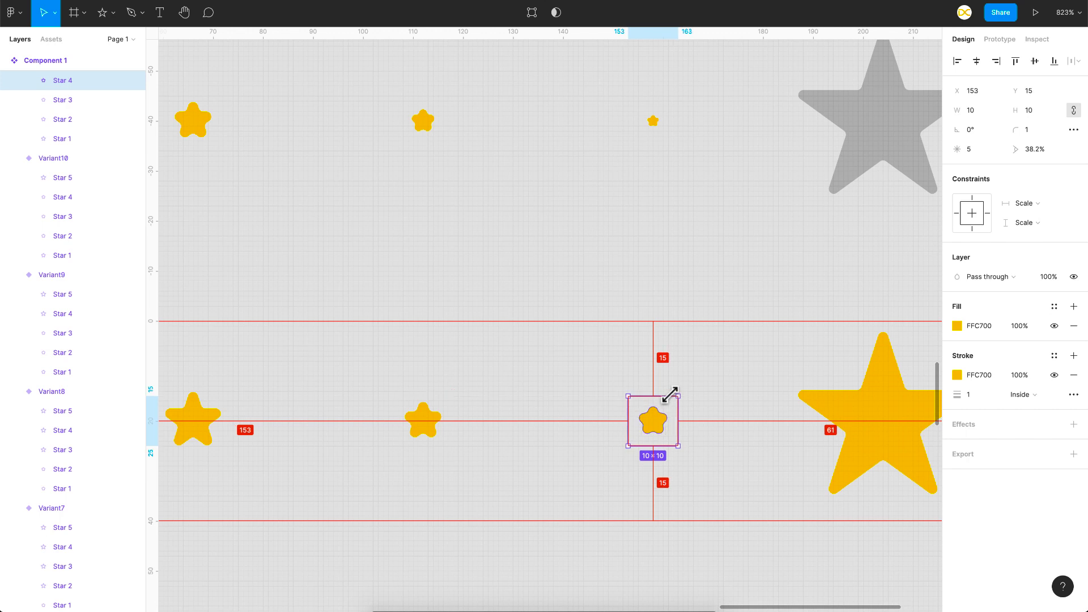
pyautogui.hscroll(4, 670, 401)
pyautogui.click(670, 400)
pyautogui.press('alt')
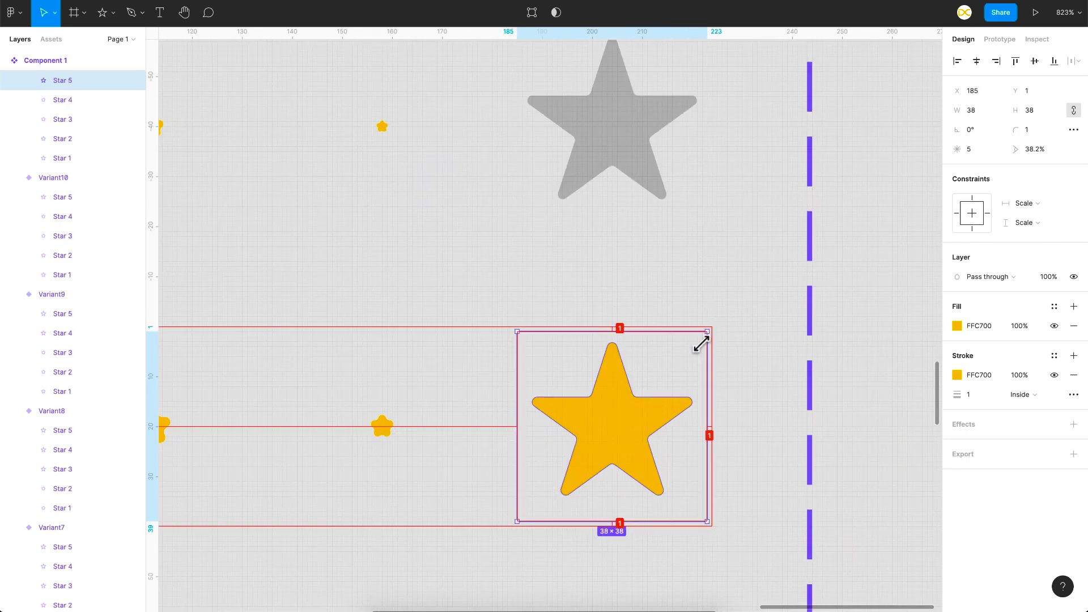
pyautogui.moveTo(703, 339); pyautogui.dragTo(627, 420)
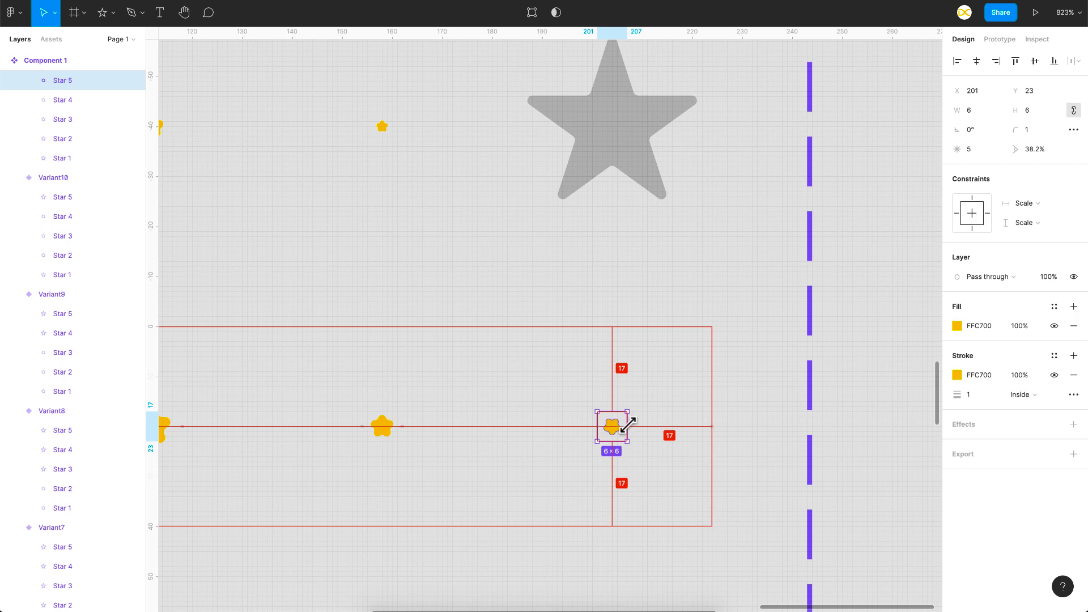
pyautogui.moveTo(625, 424); pyautogui.dragTo(624, 428)
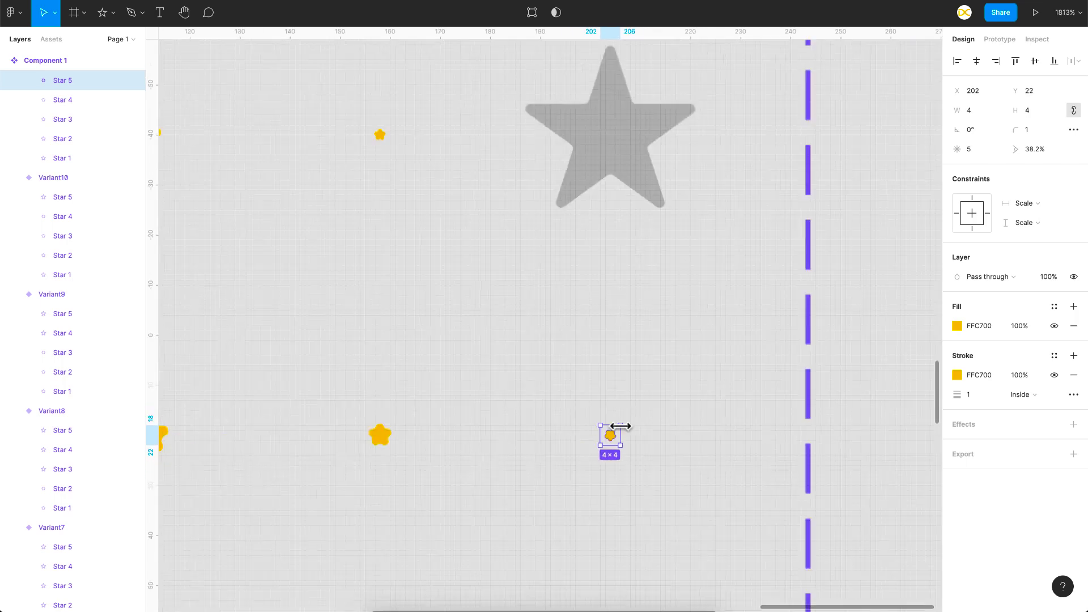
pyautogui.scroll(-5, 623, 428)
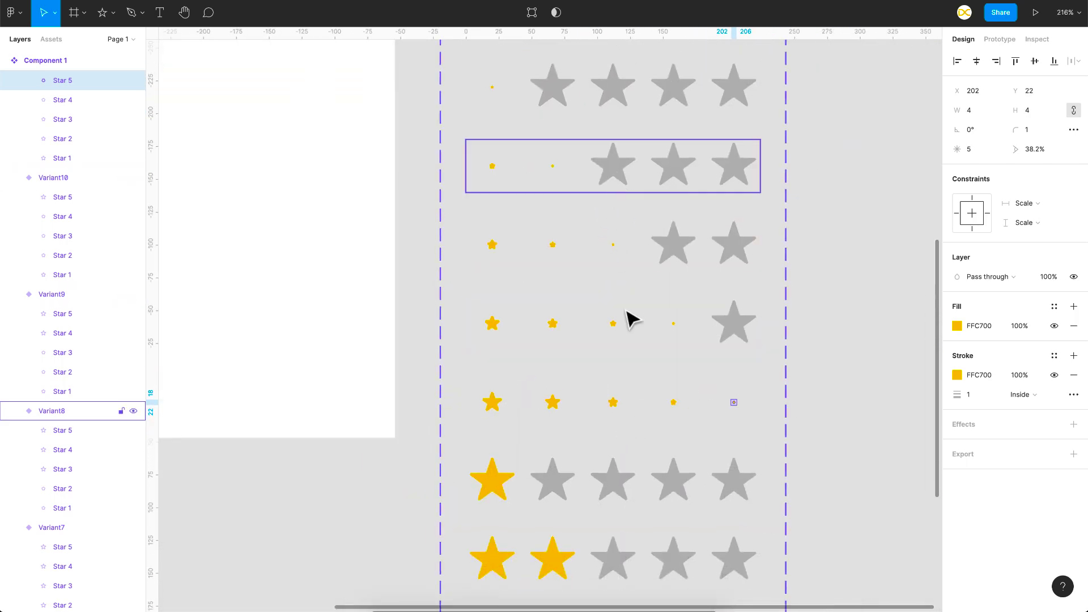
pyautogui.scroll(-10, 627, 316)
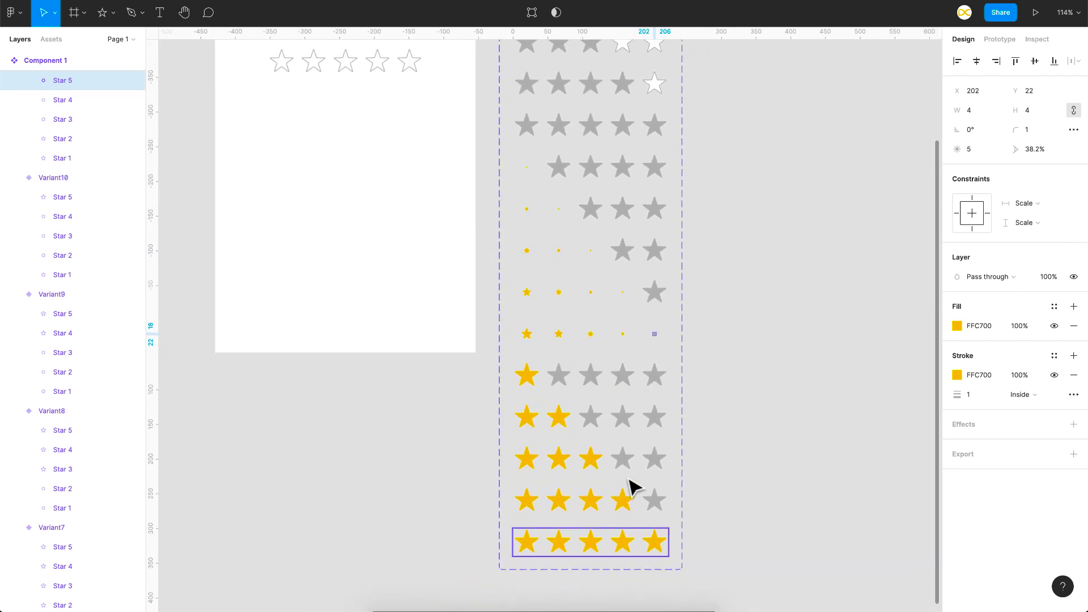
pyautogui.scroll(-1, 639, 365)
# Link Variant2's first star to Variant7 with On tap, smart animate, ease out 150ms.
pyautogui.click(1000, 39)
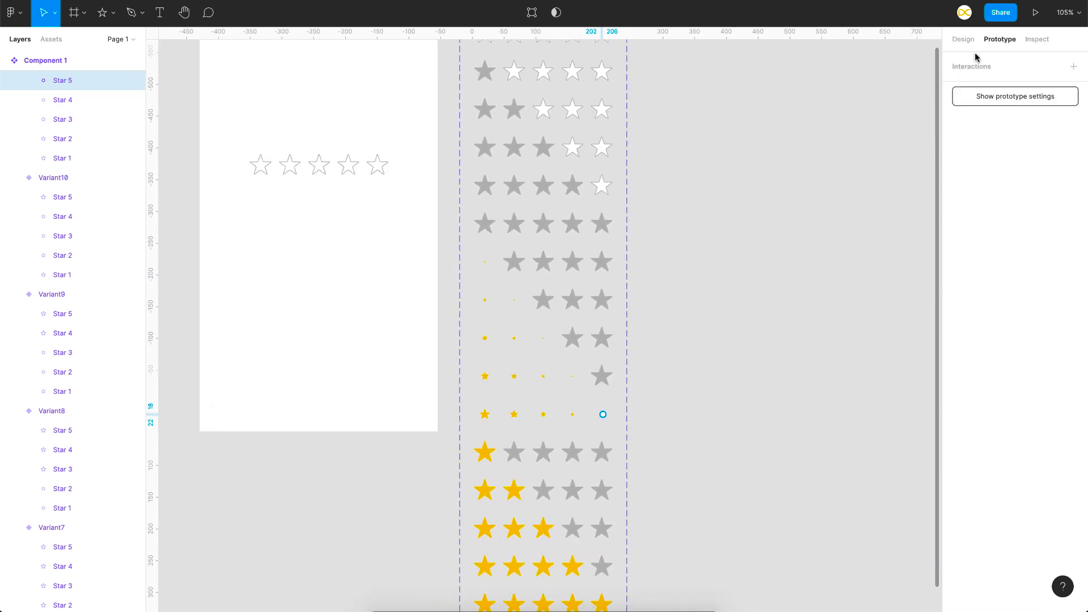
pyautogui.click(708, 281)
pyautogui.scroll(3, 708, 283)
pyautogui.hscroll(-2, 708, 283)
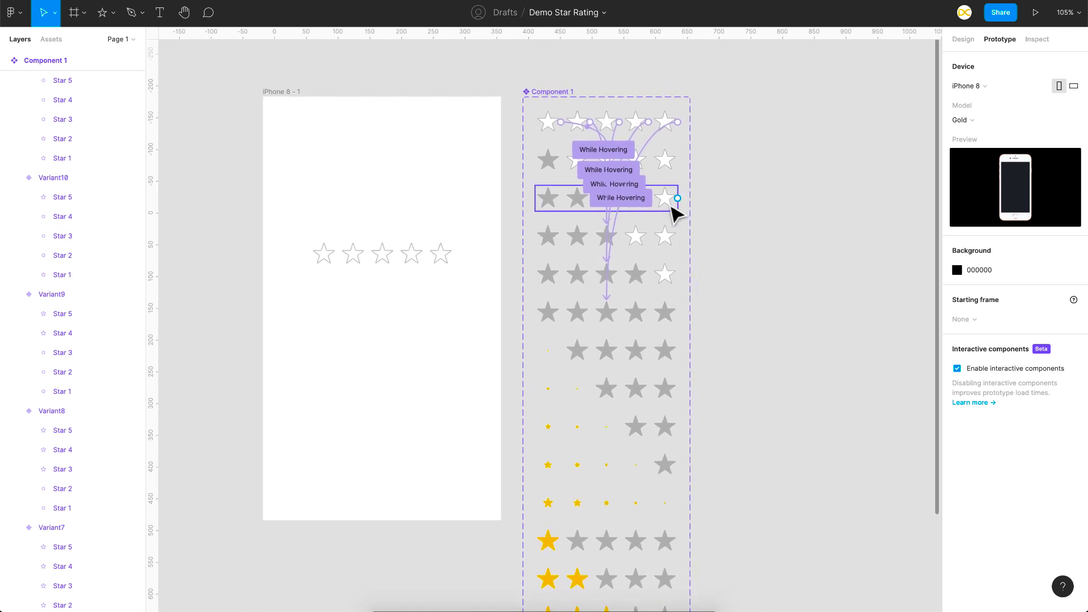
pyautogui.scroll(5, 655, 216)
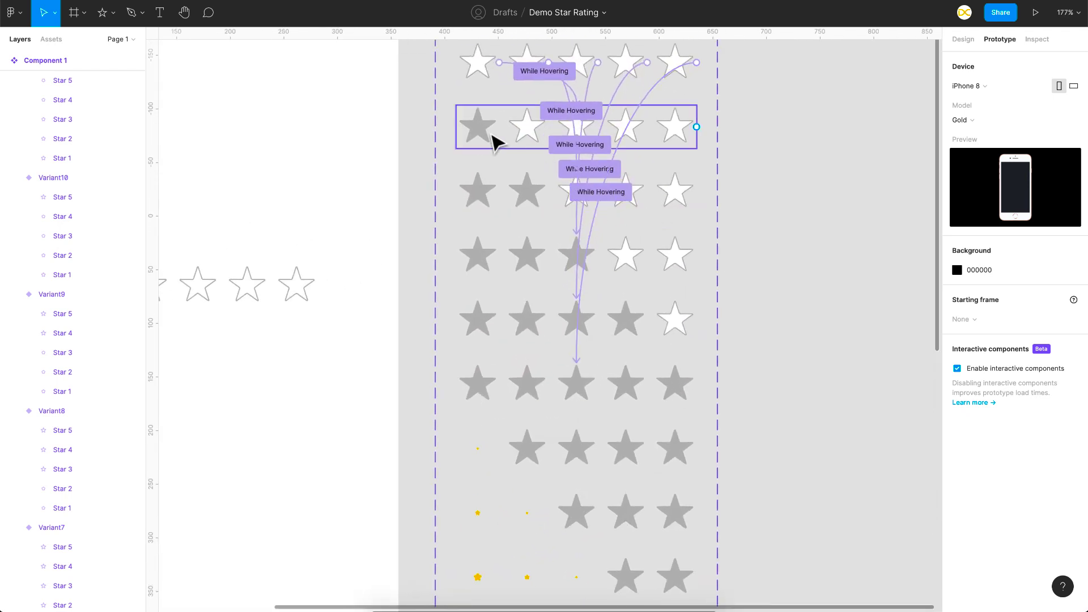
pyautogui.scroll(-3, 481, 142)
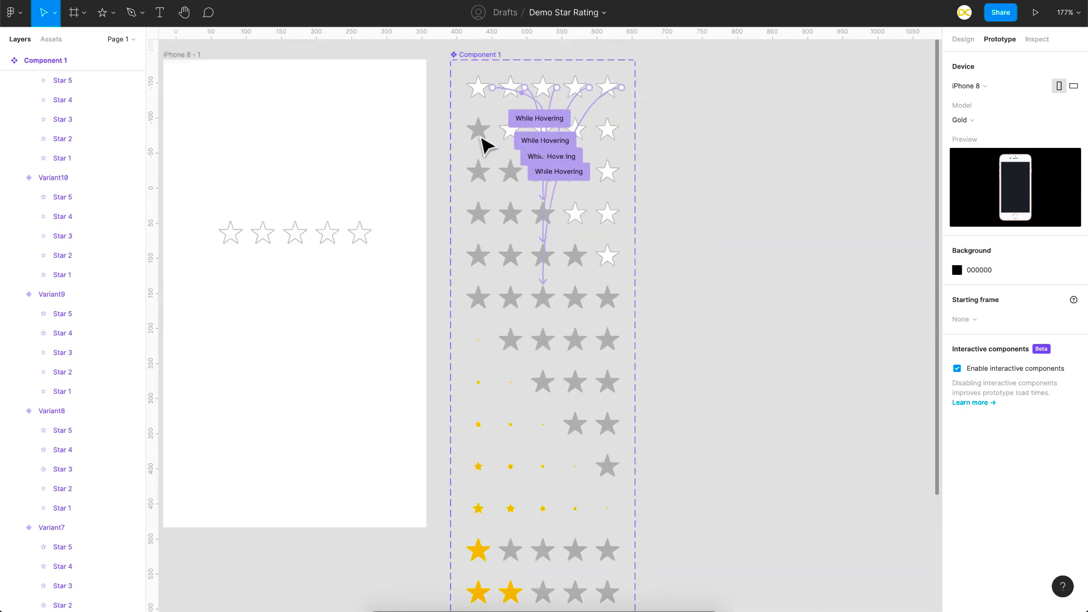
pyautogui.click(481, 136)
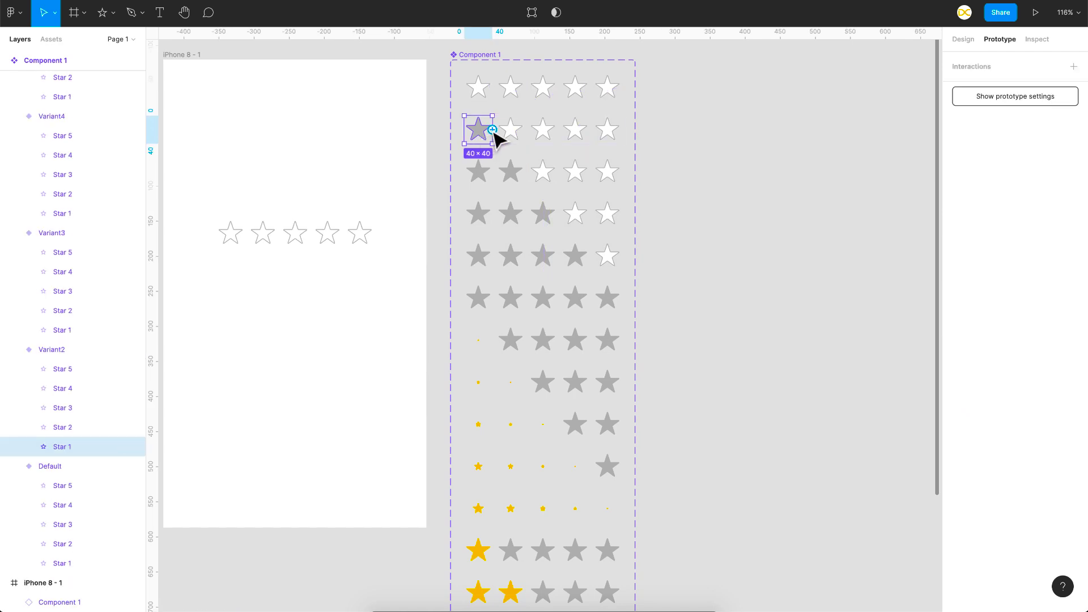
pyautogui.moveTo(492, 129); pyautogui.dragTo(506, 349)
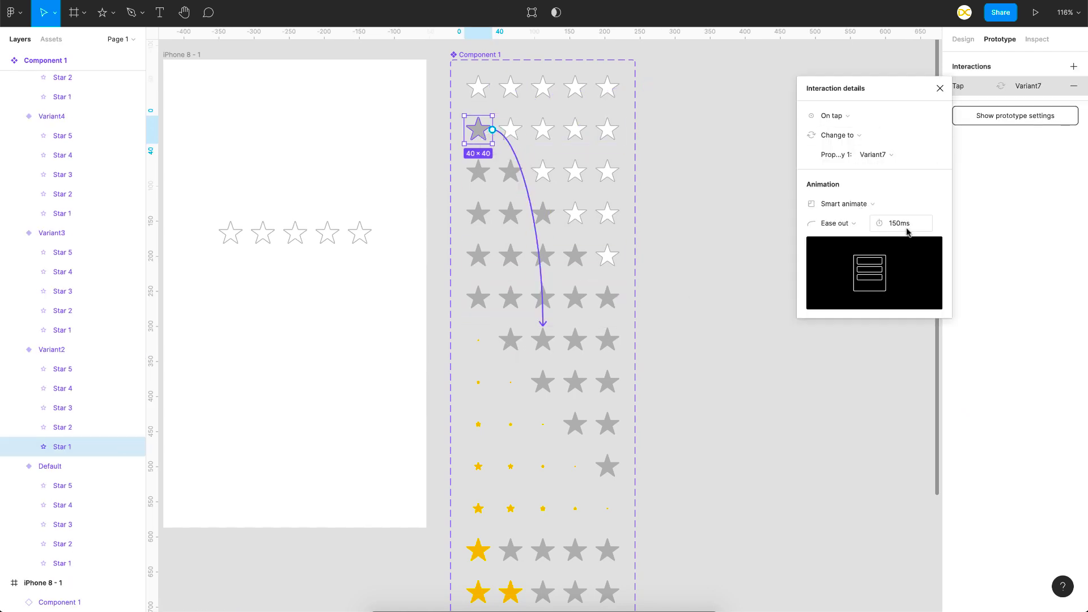
pyautogui.scroll(-2, 605, 383)
# Link Variant7 to the one-star row using an After delay trigger of 1ms, 500ms duration.
pyautogui.click(591, 316)
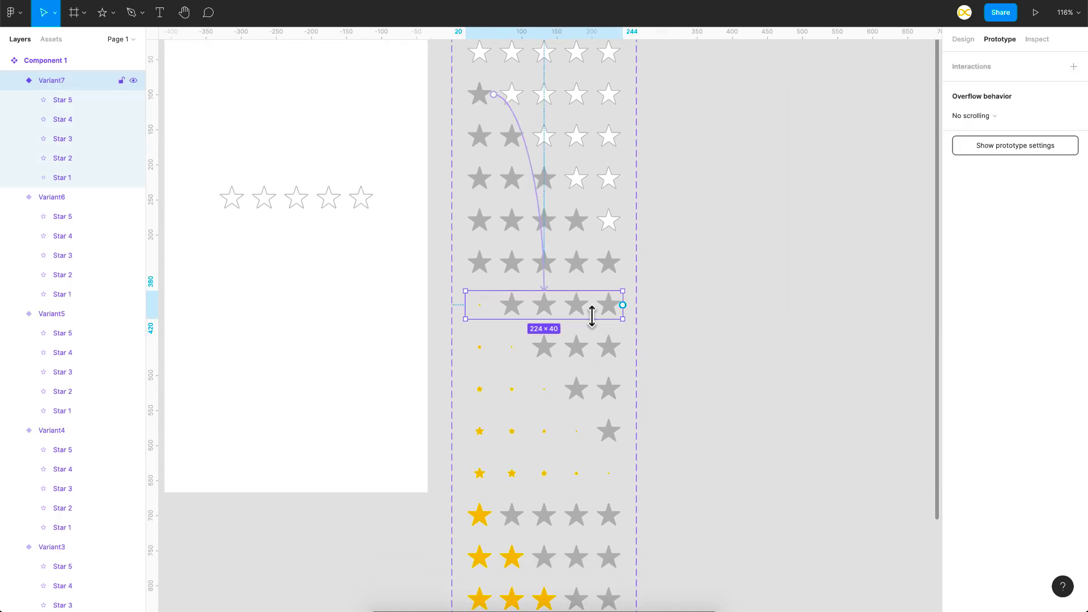
pyautogui.scroll(-2, 592, 316)
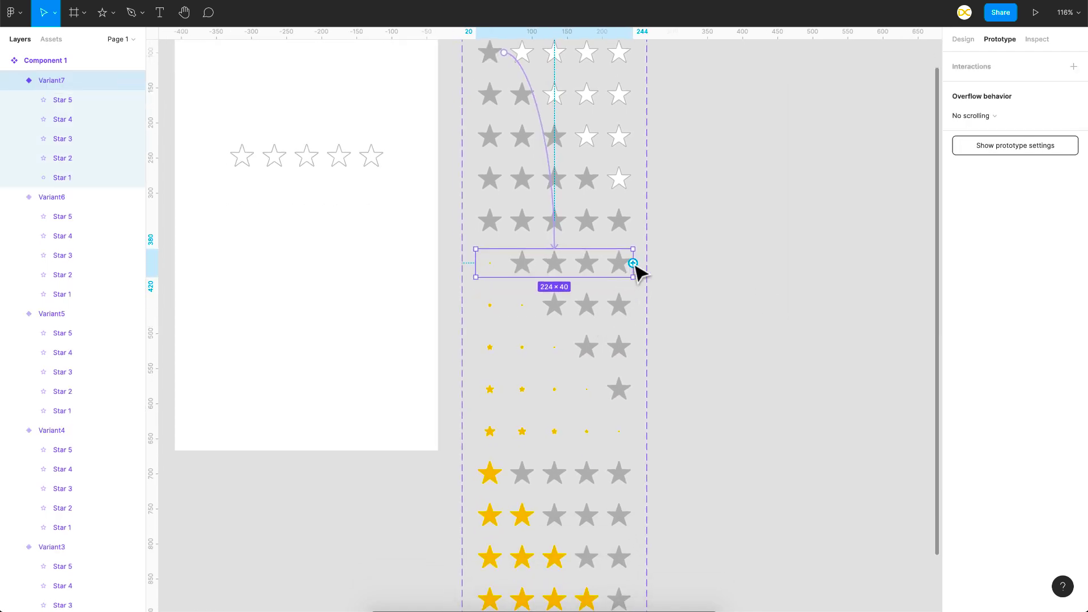
pyautogui.moveTo(634, 264); pyautogui.dragTo(588, 483)
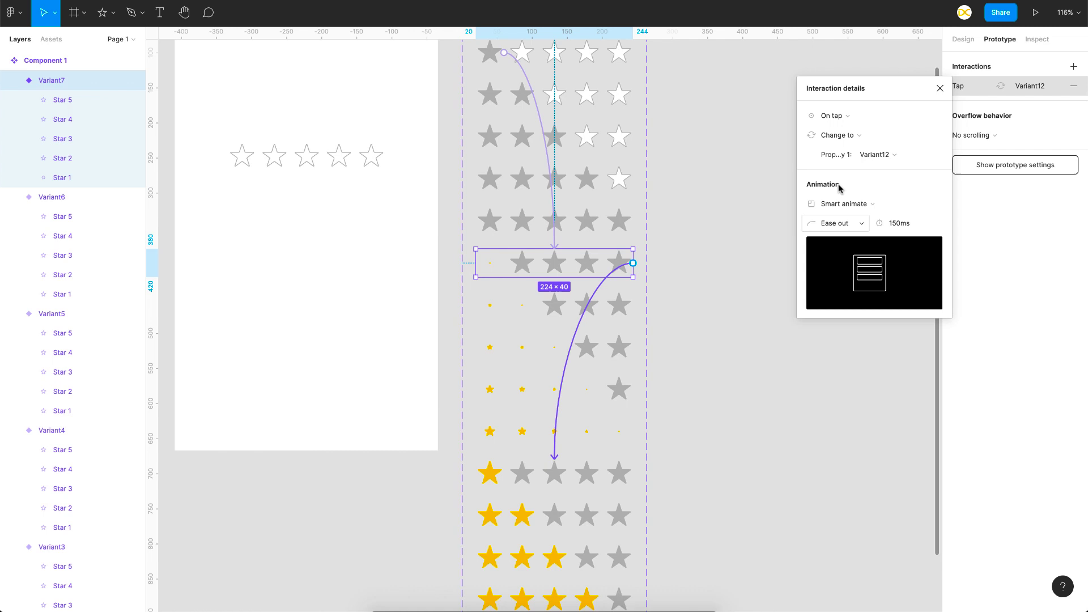
pyautogui.click(848, 119)
pyautogui.click(833, 265)
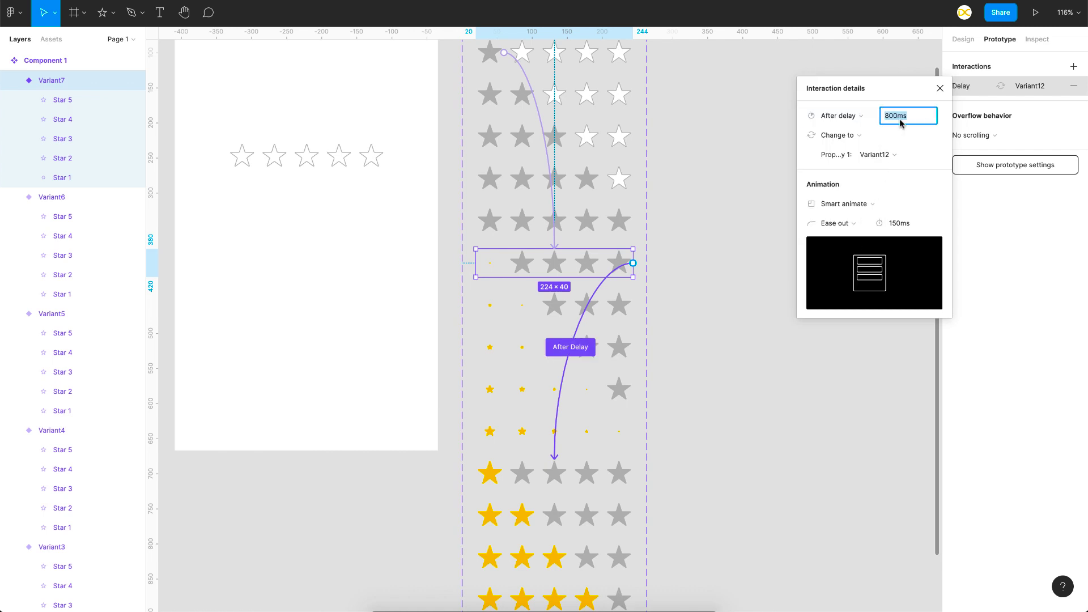
pyautogui.write('1')
pyautogui.press('Return')
pyautogui.click(903, 223)
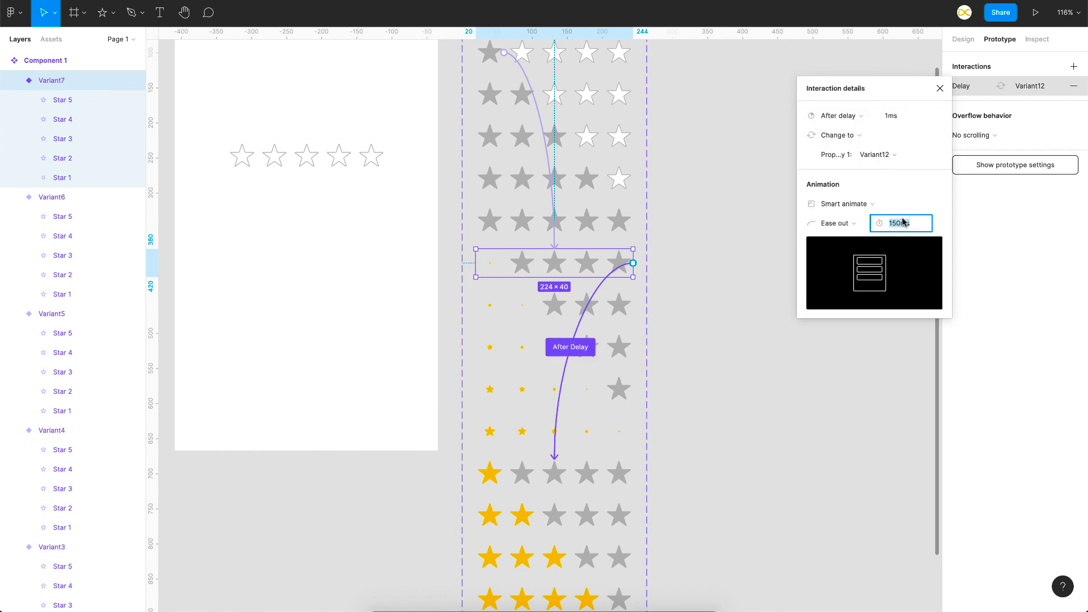
pyautogui.press('Return')
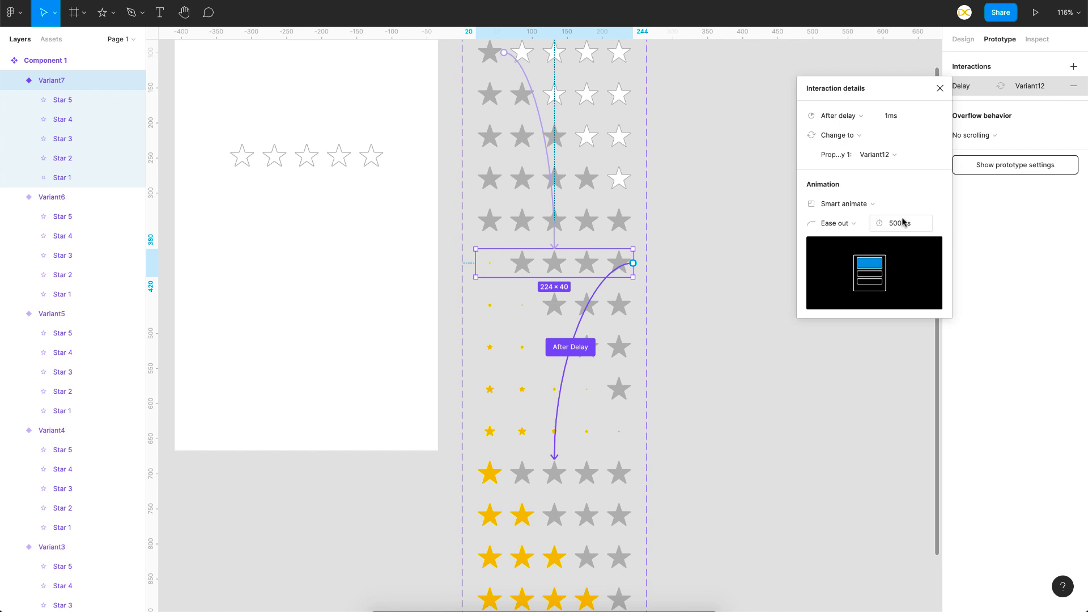
# Give that transition a custom easing curve of 0.8, -0.81, 0.32, 1.83.
pyautogui.click(844, 224)
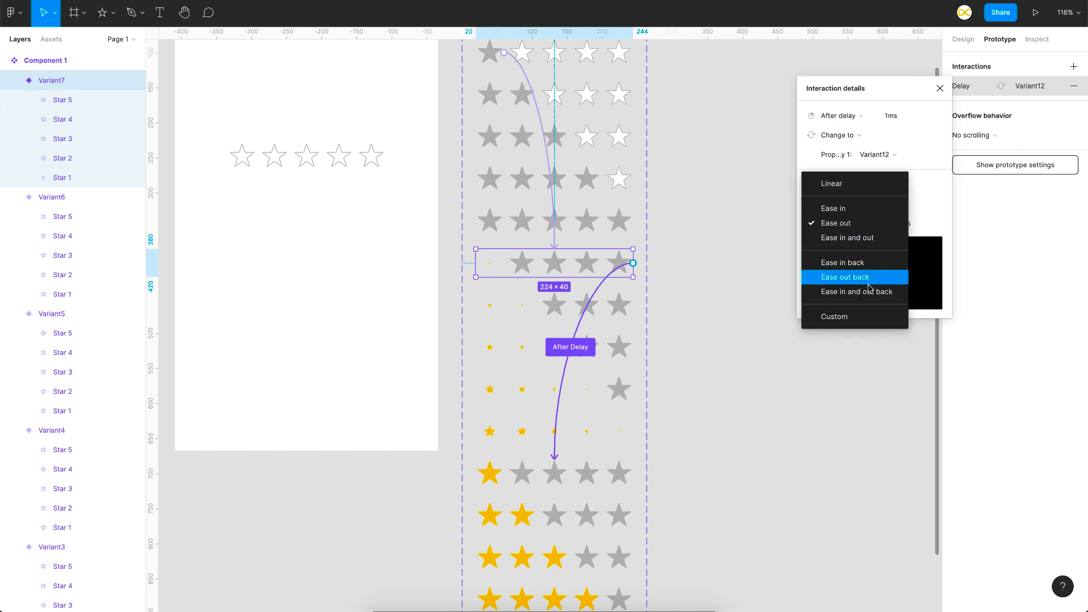
pyautogui.click(853, 317)
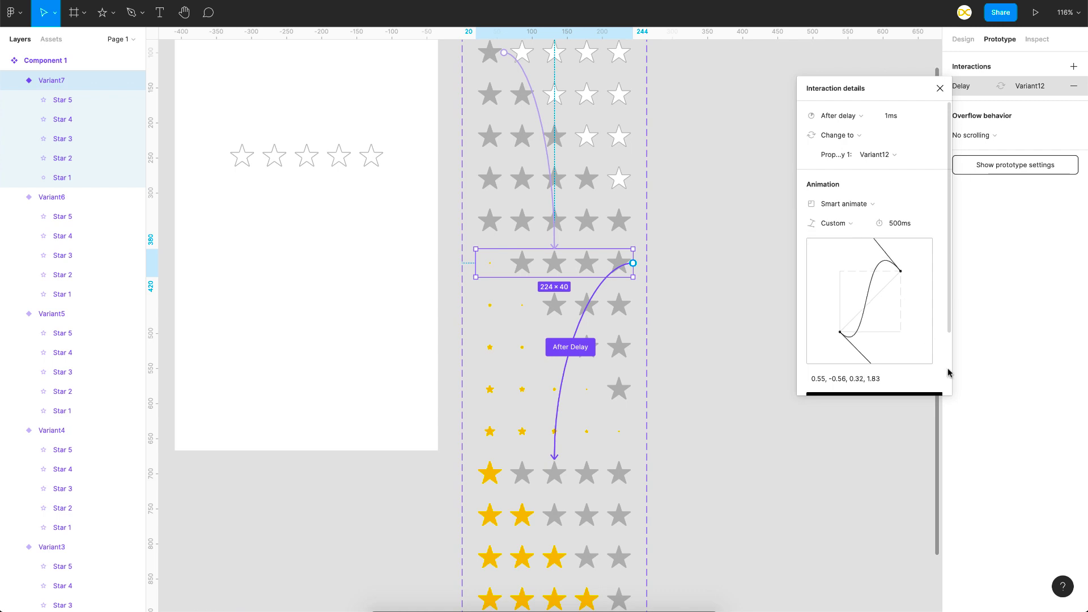
pyautogui.scroll(-3, 938, 369)
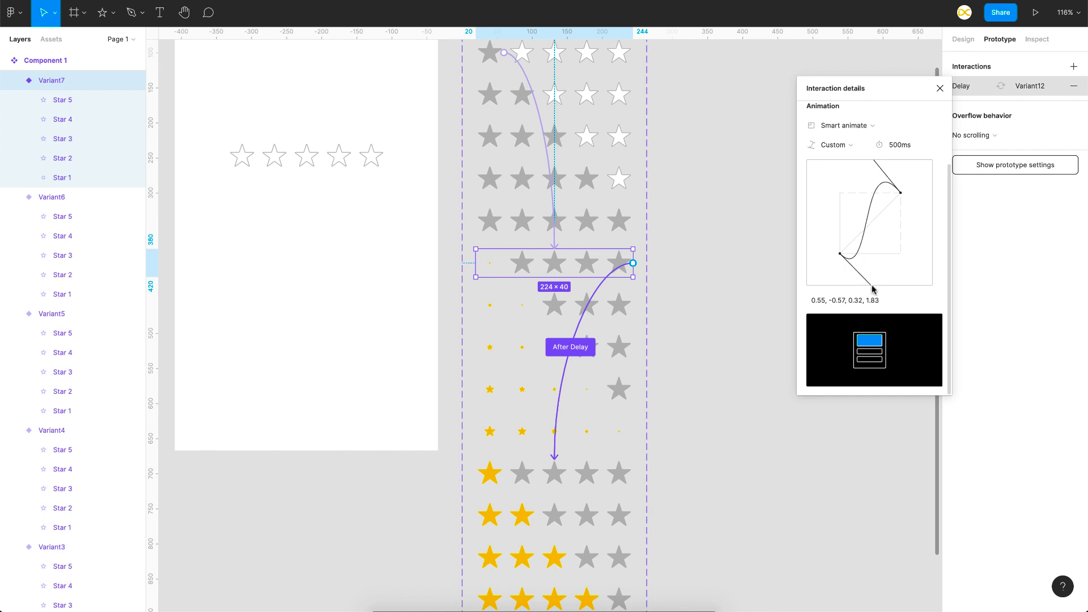
pyautogui.moveTo(872, 288); pyautogui.dragTo(879, 301)
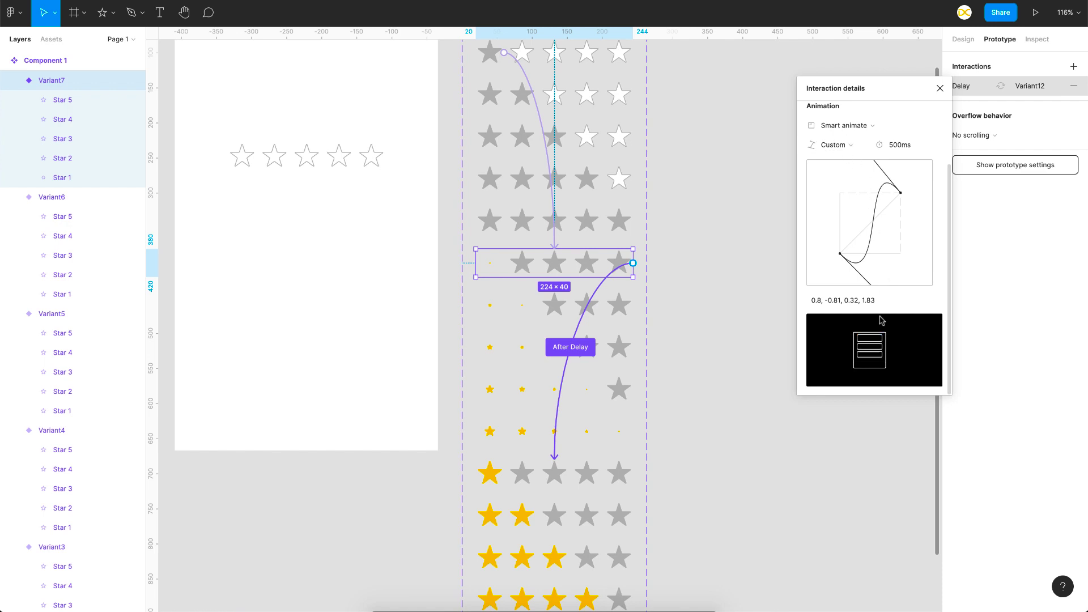
pyautogui.click(717, 297)
pyautogui.click(622, 311)
pyautogui.scroll(-2, 621, 314)
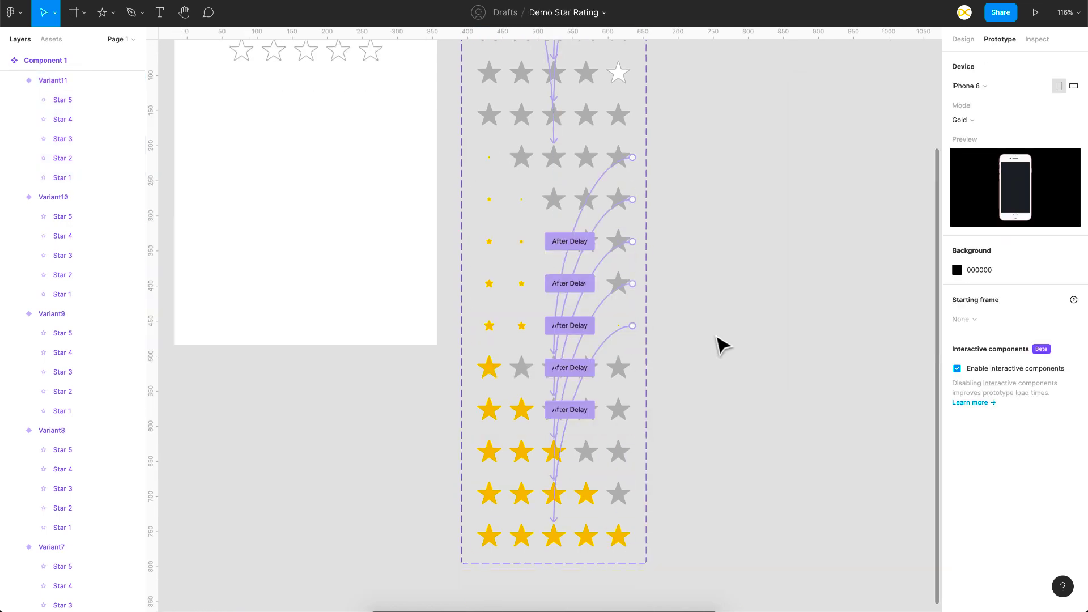
# Link the two-star hover row's second star tap to Variant8 with ease out 150ms.
pyautogui.scroll(-3, 722, 344)
pyautogui.scroll(5, 647, 294)
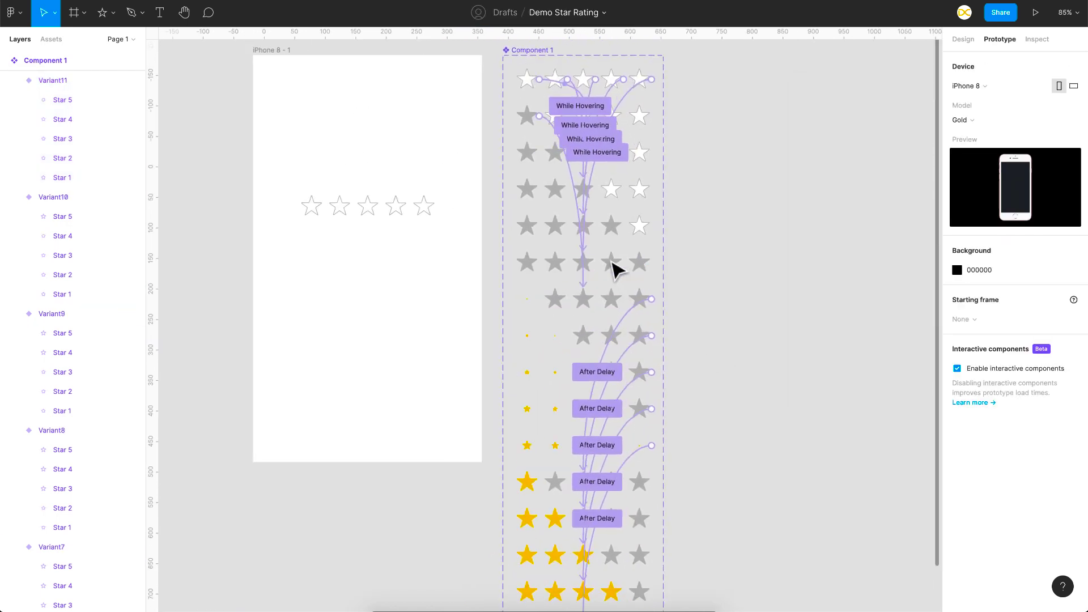
pyautogui.doubleClick(534, 161)
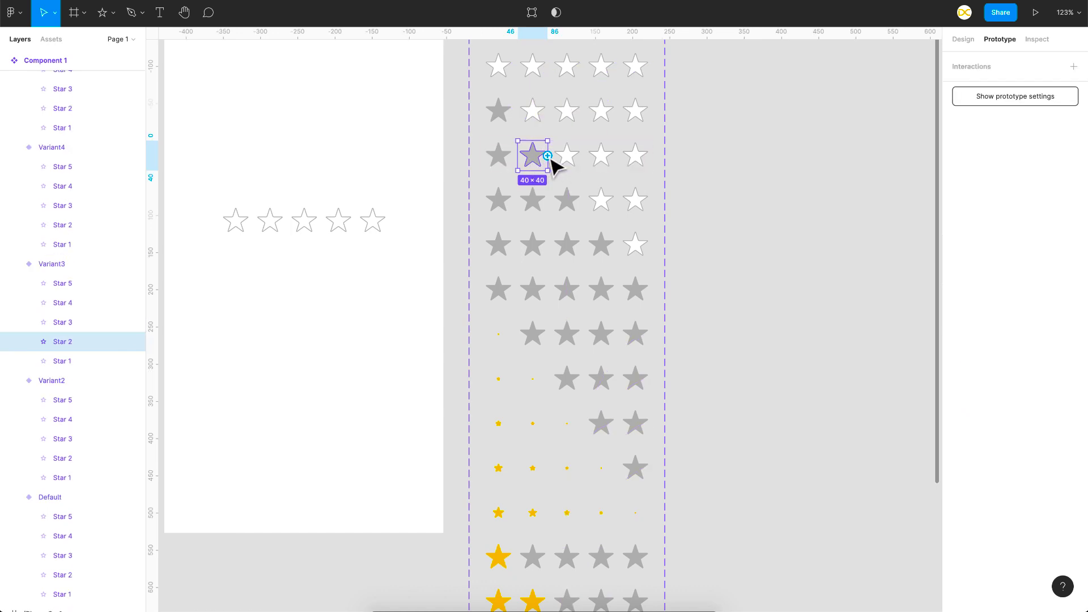
pyautogui.moveTo(547, 155); pyautogui.dragTo(560, 383)
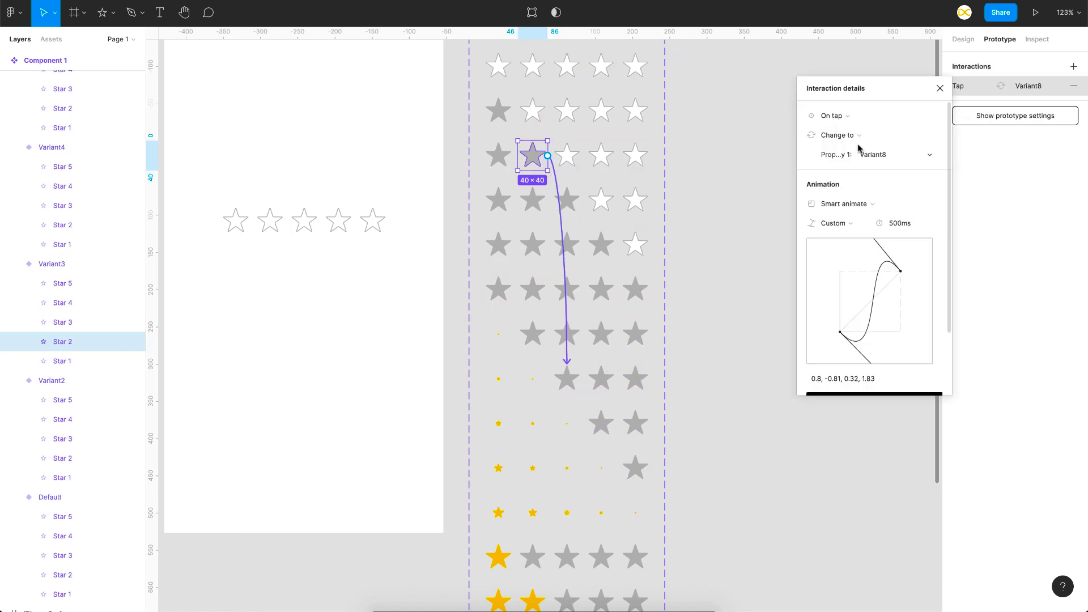
pyautogui.click(837, 222)
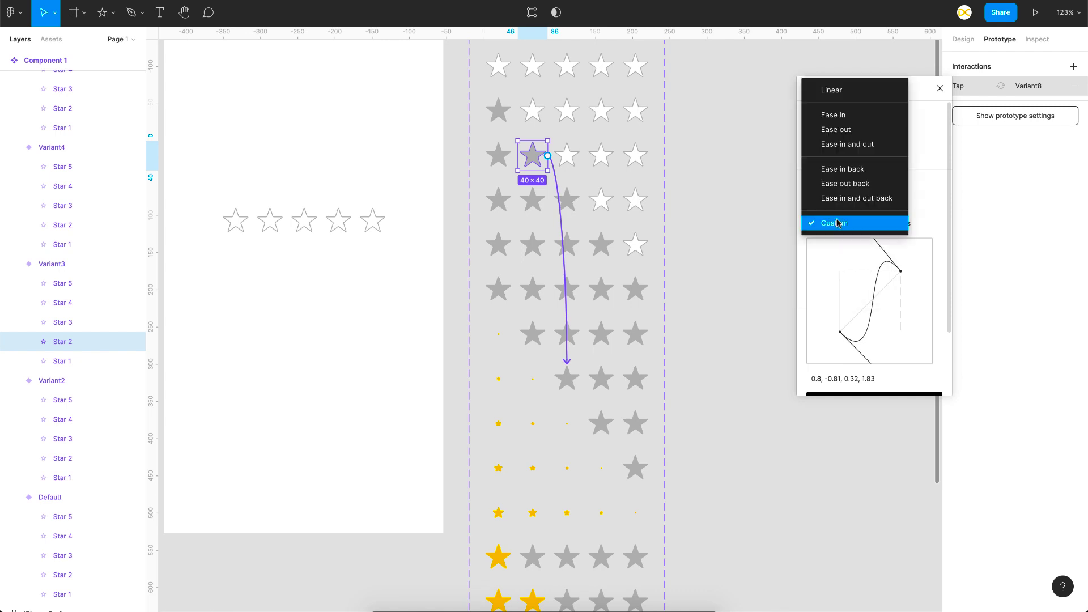
pyautogui.click(837, 129)
pyautogui.click(903, 223)
pyautogui.write('150ms')
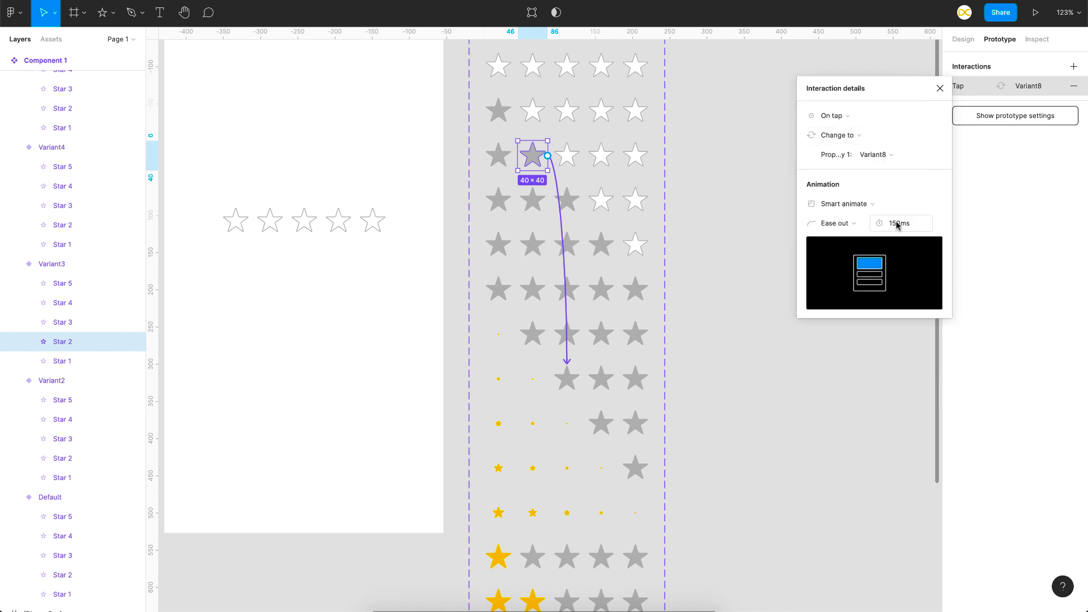
# Link the third, fourth and fifth hover stars' taps to Variant9, Variant10 and the next fill-up row.
pyautogui.click(574, 207)
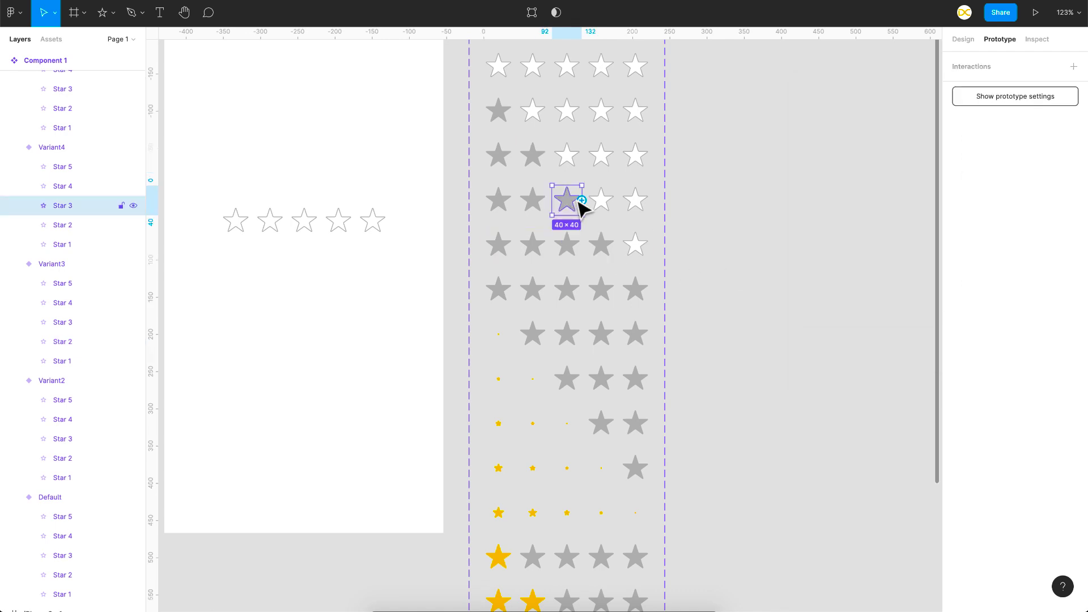
pyautogui.moveTo(583, 200); pyautogui.dragTo(575, 428)
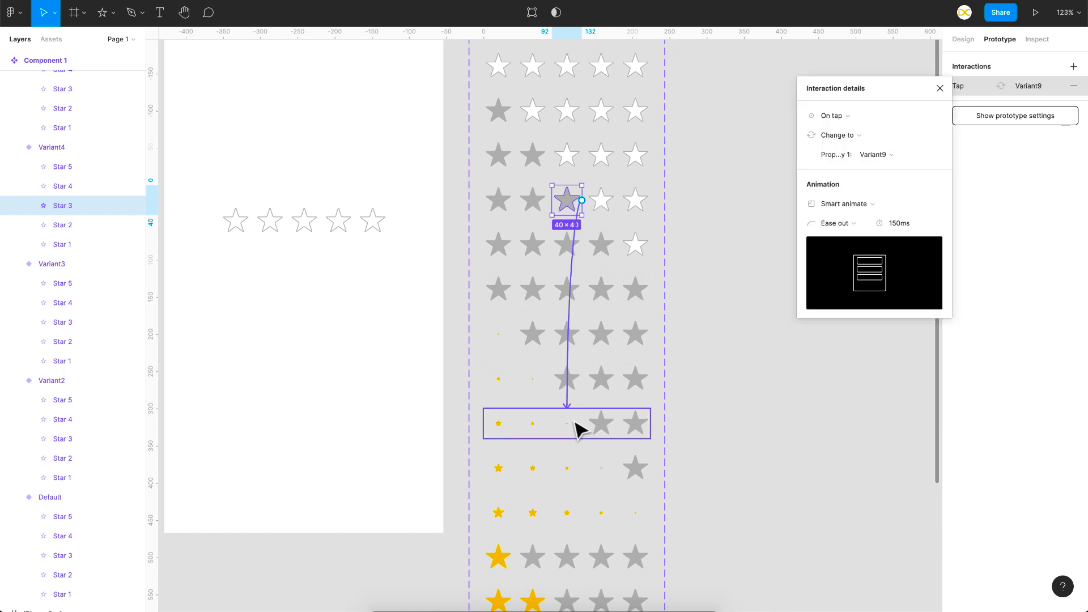
pyautogui.click(607, 249)
pyautogui.moveTo(616, 245); pyautogui.dragTo(606, 473)
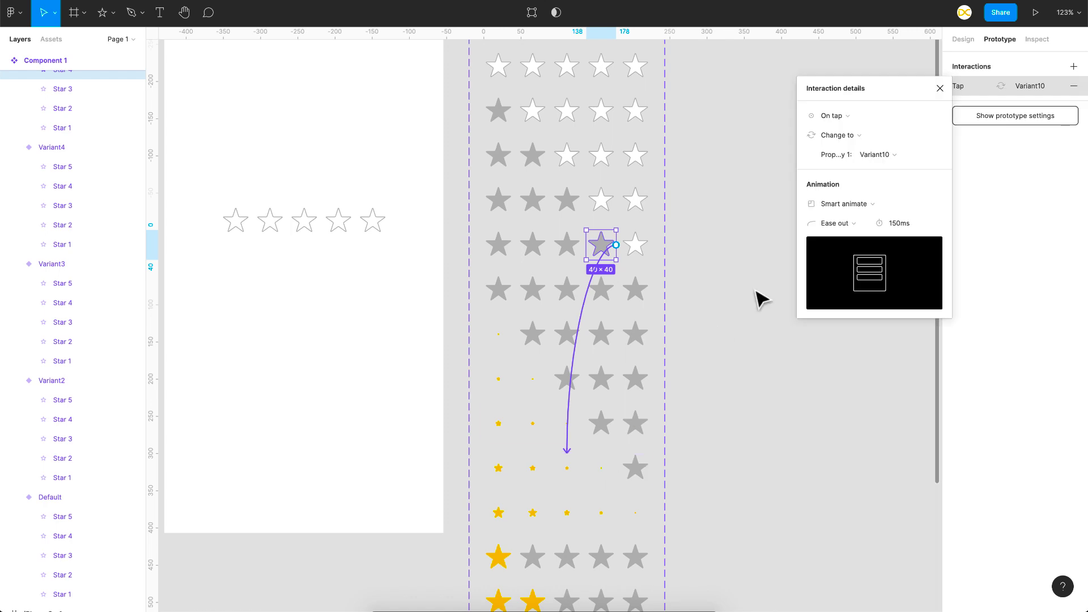
pyautogui.click(634, 290)
pyautogui.moveTo(649, 289); pyautogui.dragTo(597, 515)
pyautogui.press('Escape')
pyautogui.hotkey('shift', '1')
pyautogui.scroll(-3, 650, 506)
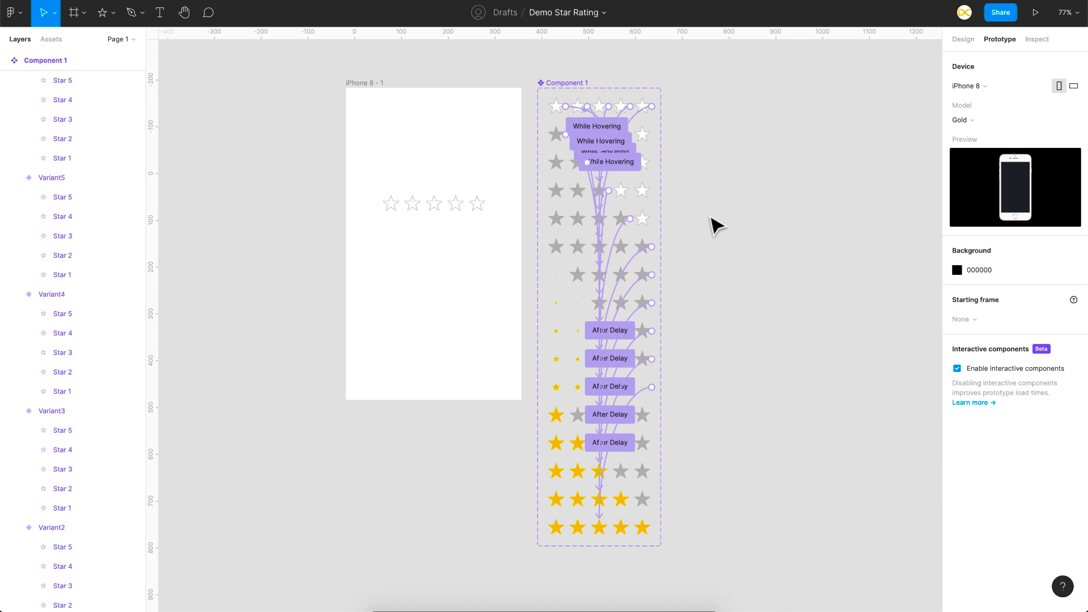
pyautogui.scroll(5, 408, 236)
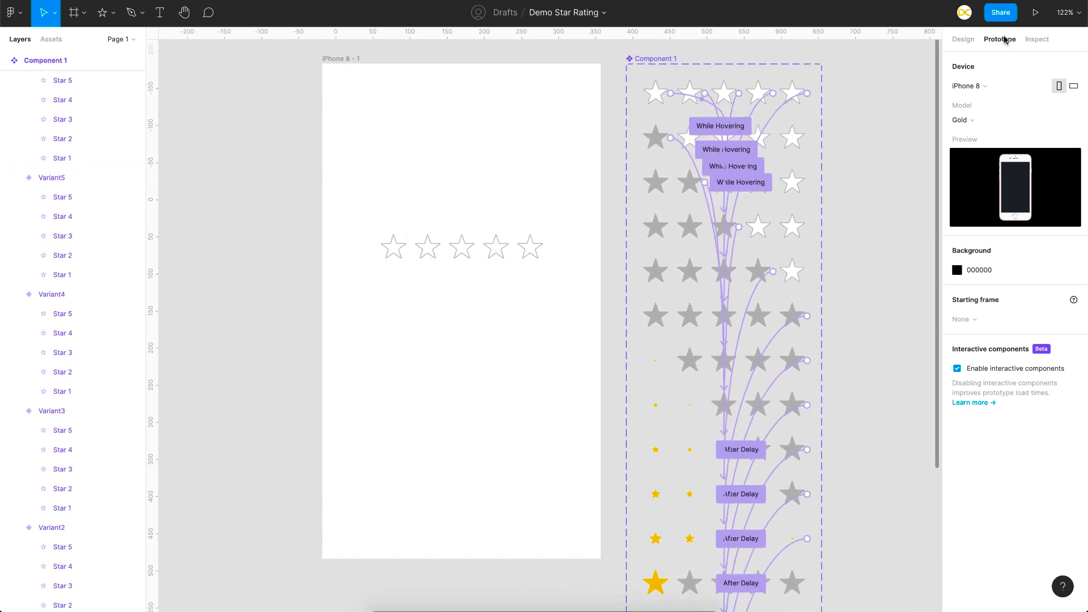
pyautogui.click(1035, 12)
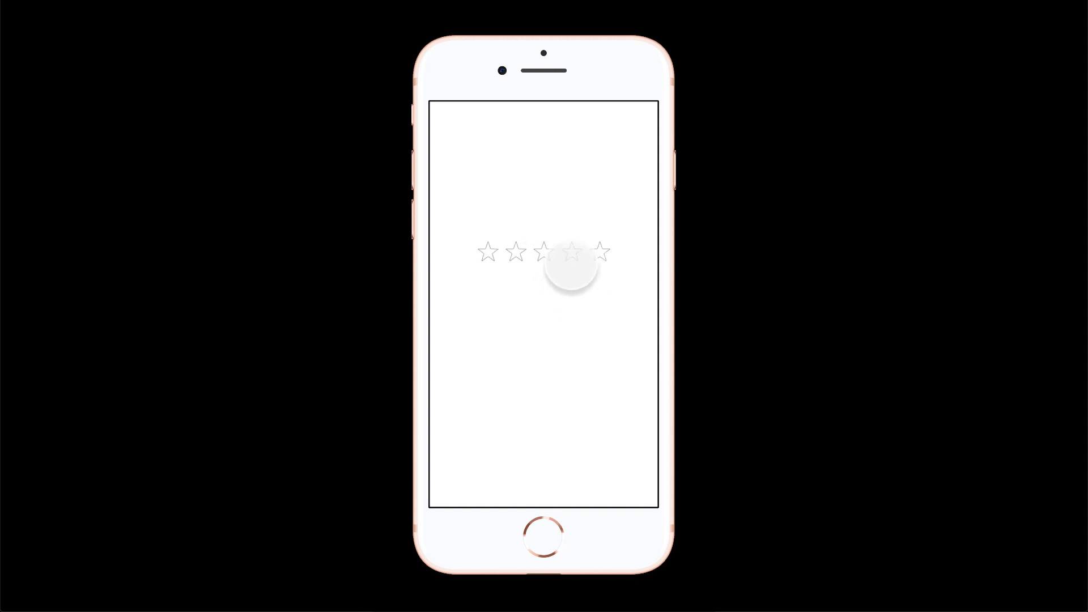
pyautogui.click(570, 255)
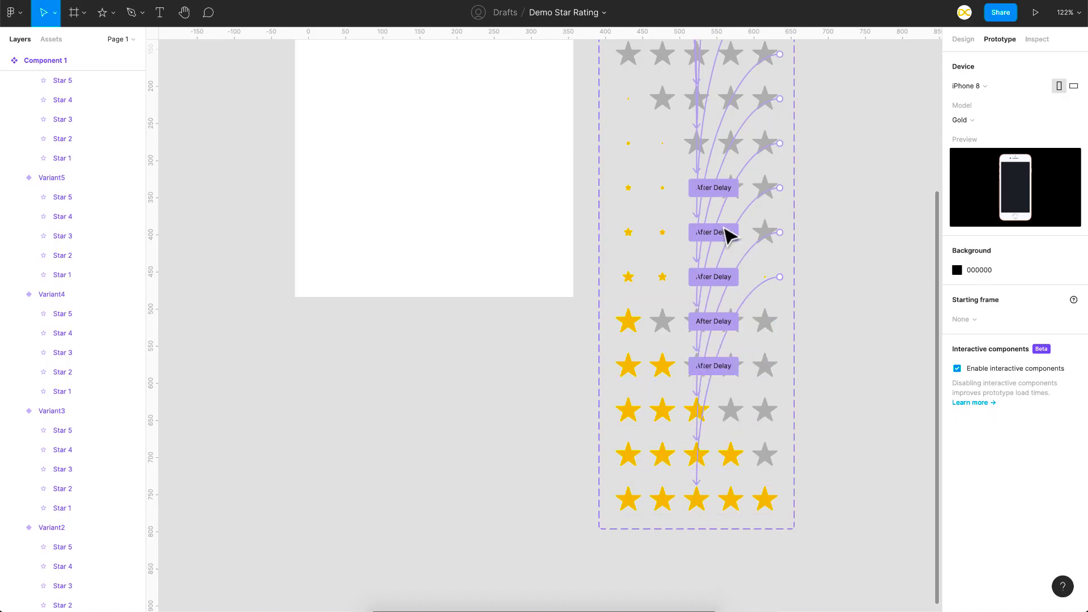
# Link the one-star row's second star tap to Variant8.
pyautogui.scroll(1, 737, 340)
pyautogui.hscroll(1, 737, 340)
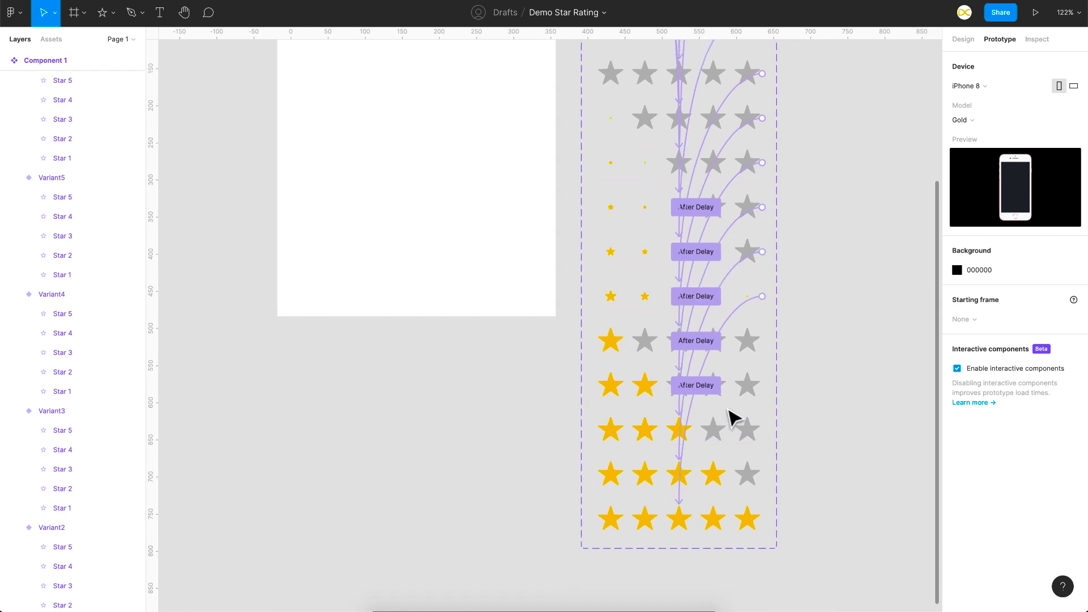
pyautogui.doubleClick(644, 352)
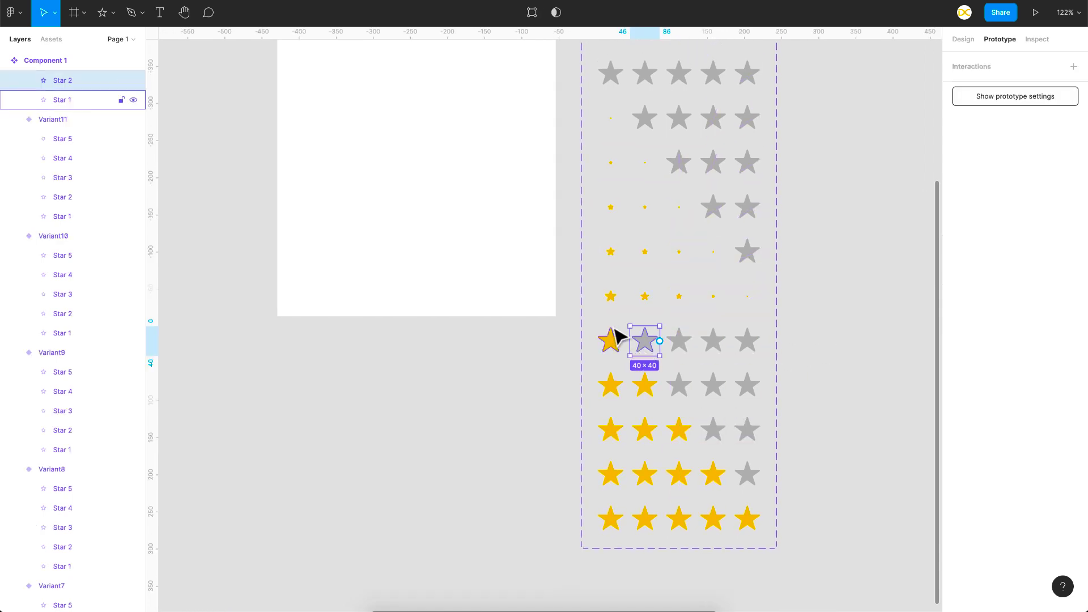
pyautogui.click(620, 338)
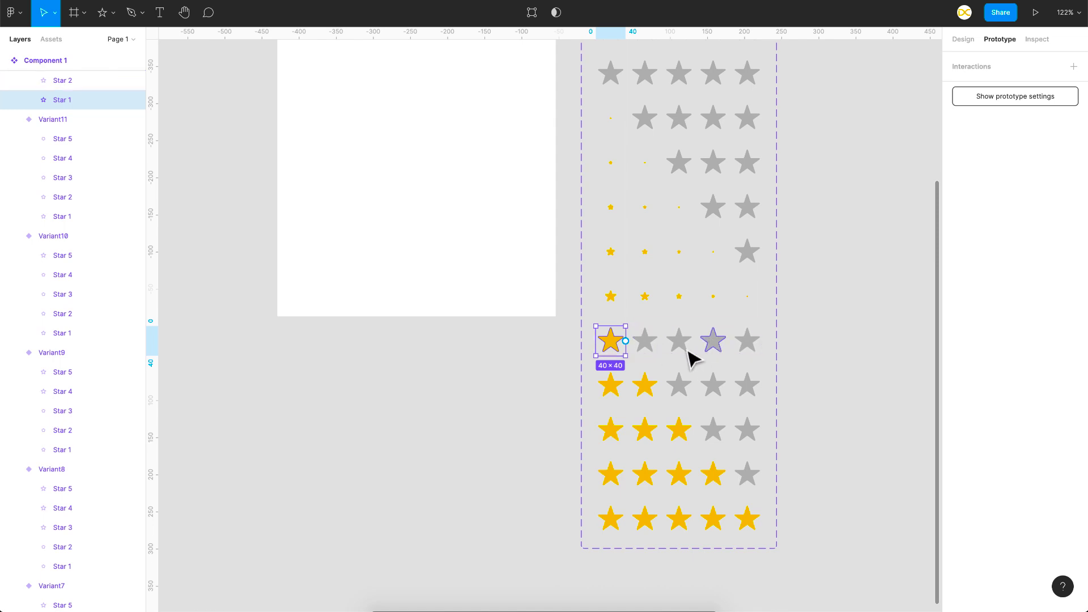
pyautogui.scroll(2, 640, 357)
pyautogui.hscroll(1, 640, 357)
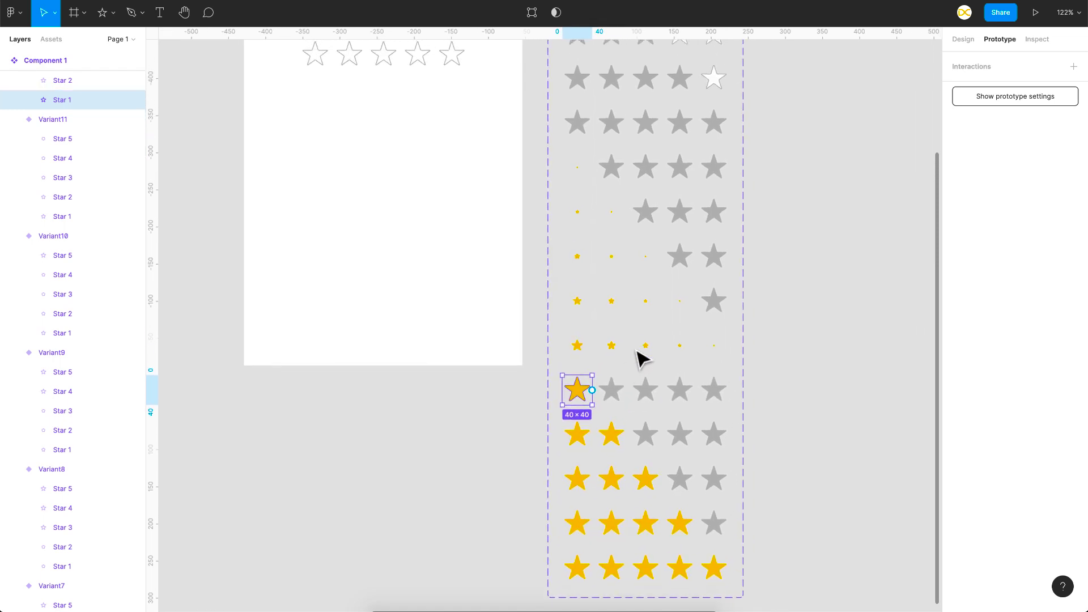
pyautogui.click(615, 396)
pyautogui.scroll(1, 616, 399)
pyautogui.hscroll(1, 616, 399)
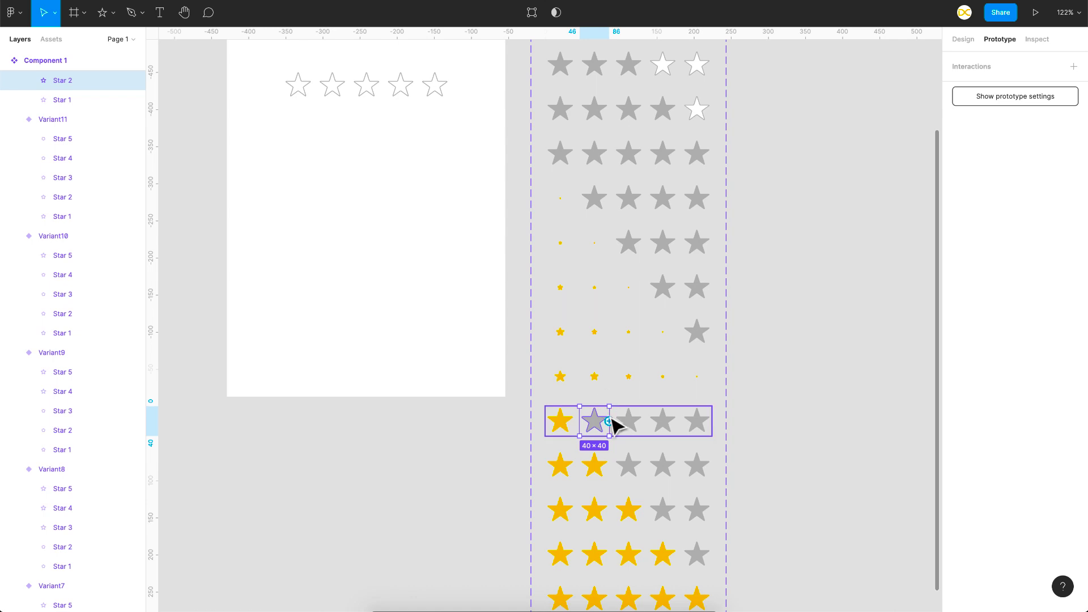
pyautogui.moveTo(609, 421); pyautogui.dragTo(609, 261)
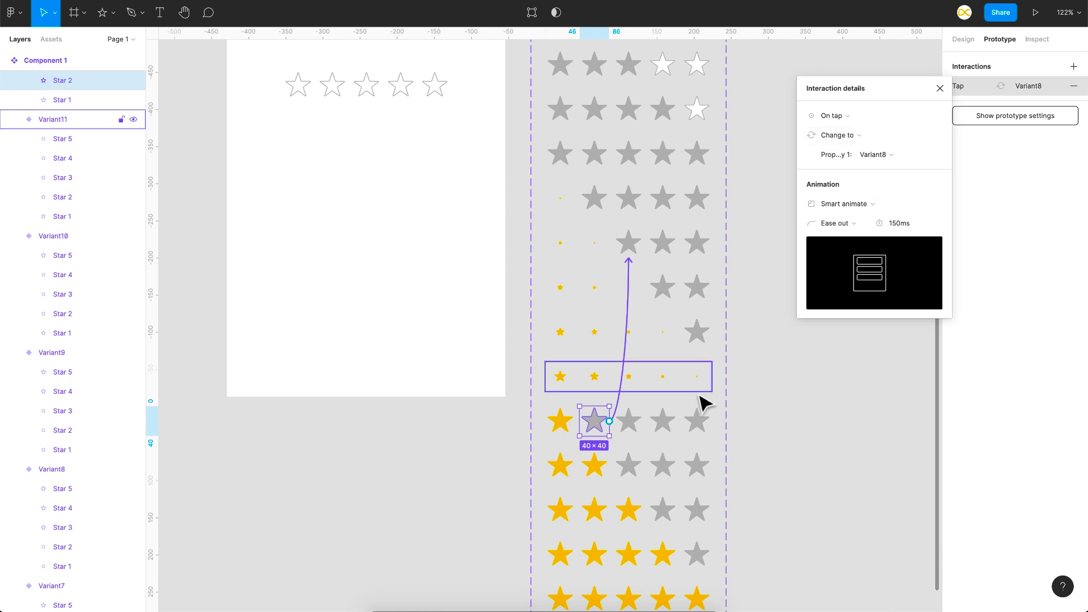
# Link the one-star row's third, fourth and fifth stars to their matching fill-up animation rows.
pyautogui.click(633, 426)
pyautogui.moveTo(643, 420); pyautogui.dragTo(642, 295)
pyautogui.click(669, 426)
pyautogui.moveTo(677, 421); pyautogui.dragTo(645, 348)
pyautogui.click(707, 429)
pyautogui.moveTo(712, 421); pyautogui.dragTo(651, 384)
pyautogui.click(748, 418)
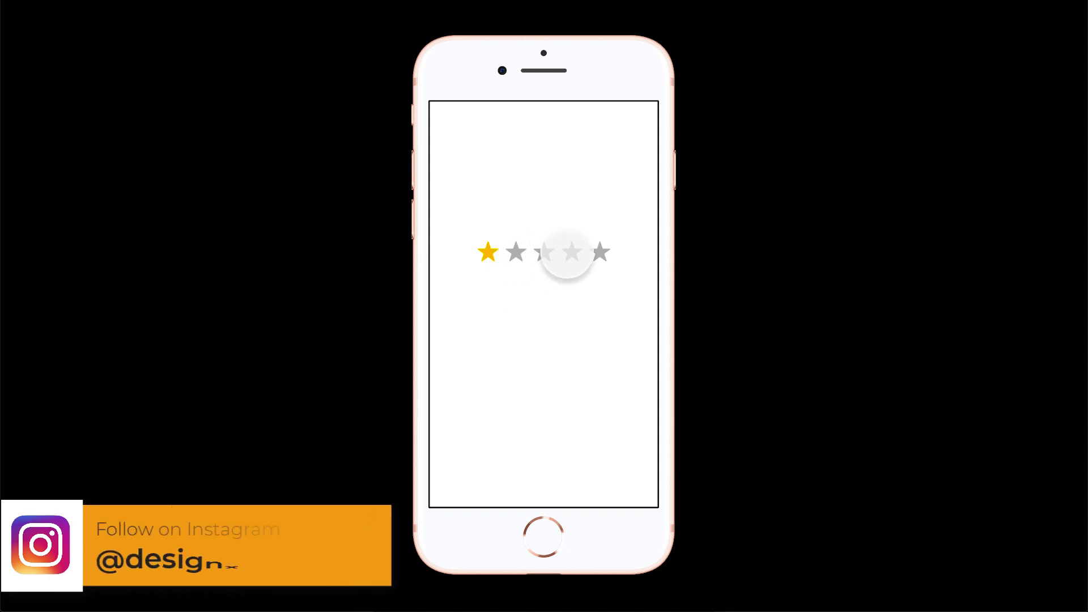
# Tap the third star in the iPhone prototype preview to test the rating fill.
pyautogui.click(567, 253)
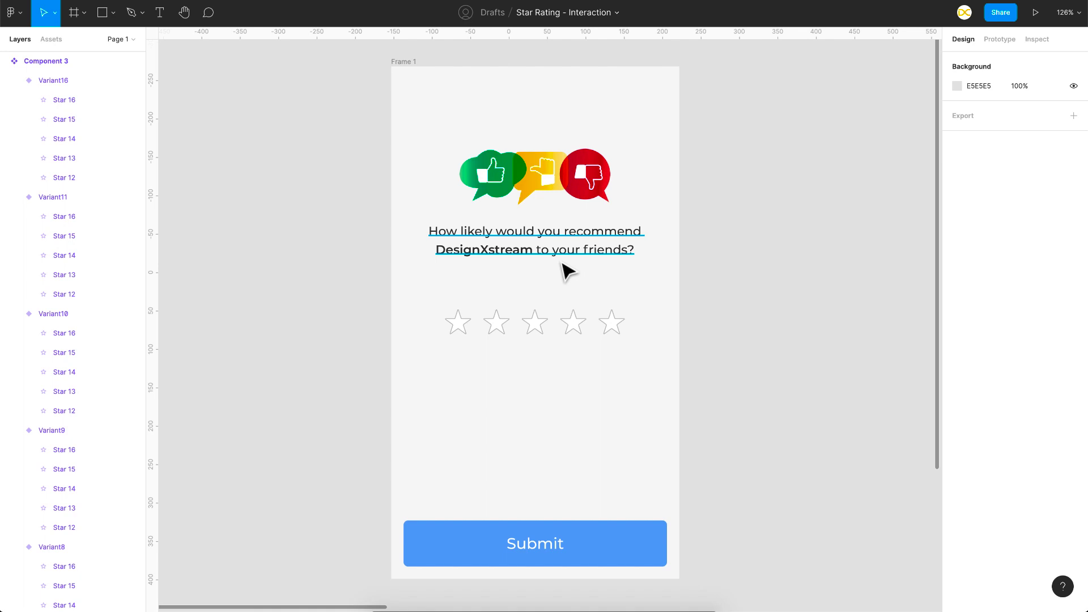
# Review Component 3's prototype connections, then give a four-star rating in the preview so four stars turn yellow.
pyautogui.scroll(-5, 567, 272)
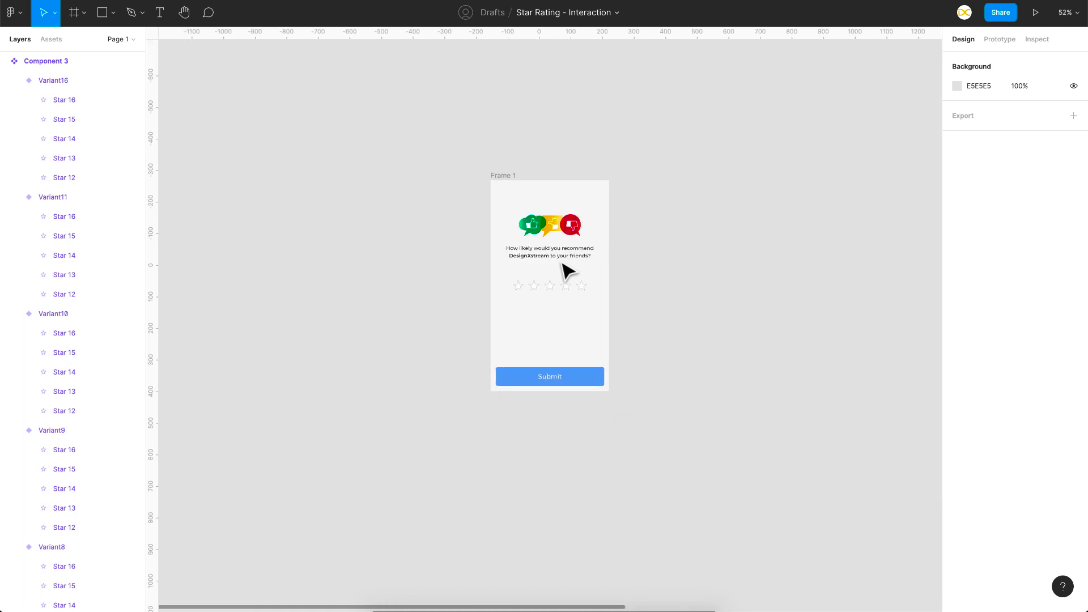
pyautogui.hscroll(15, 481, 306)
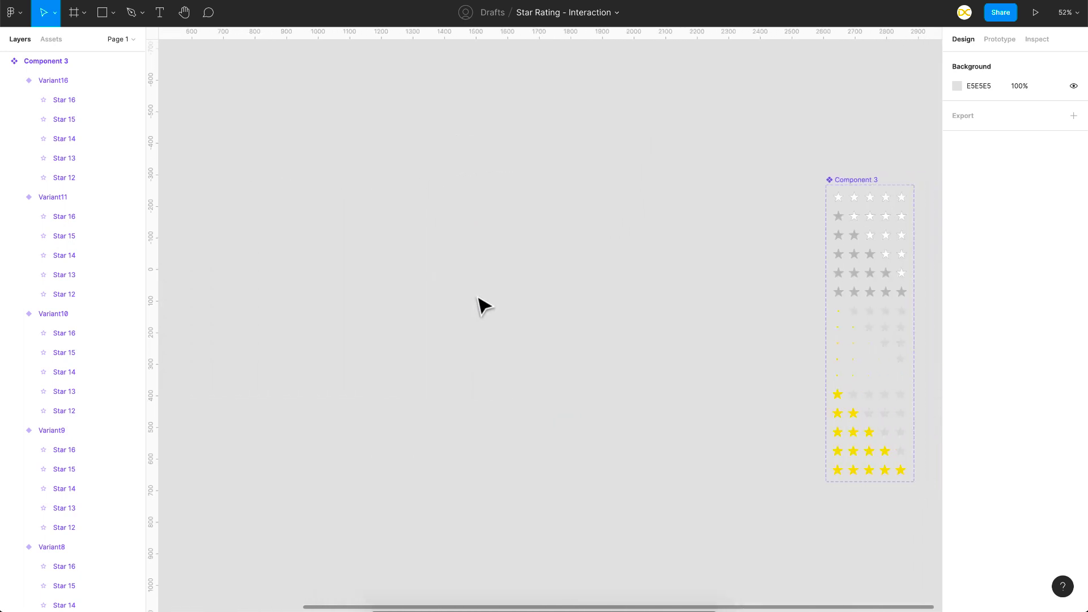
pyautogui.scroll(5, 533, 316)
pyautogui.hscroll(2, 537, 316)
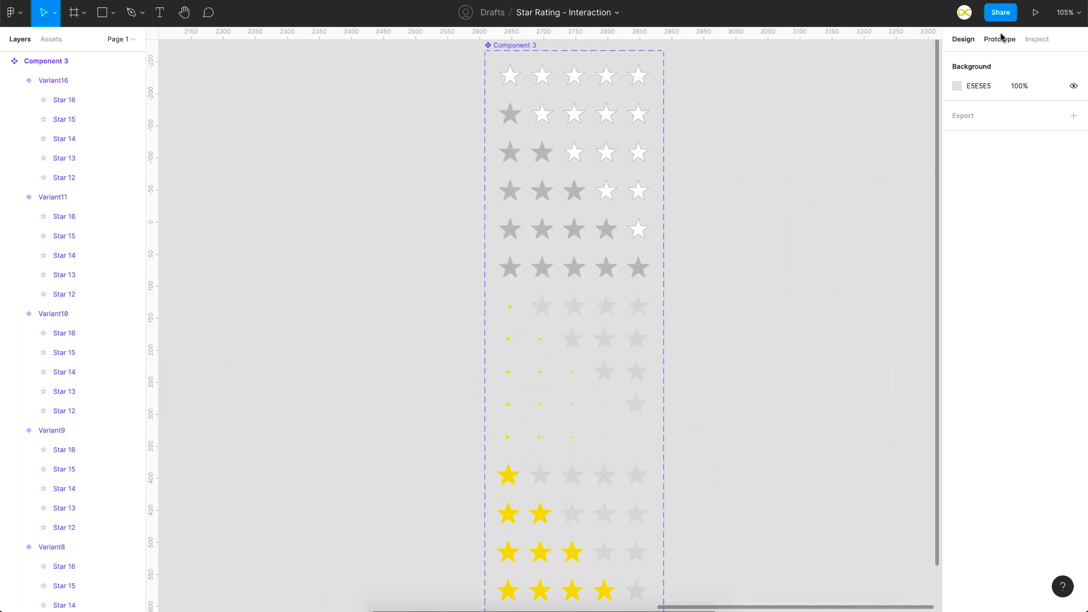
pyautogui.click(1001, 39)
pyautogui.scroll(-2, 685, 397)
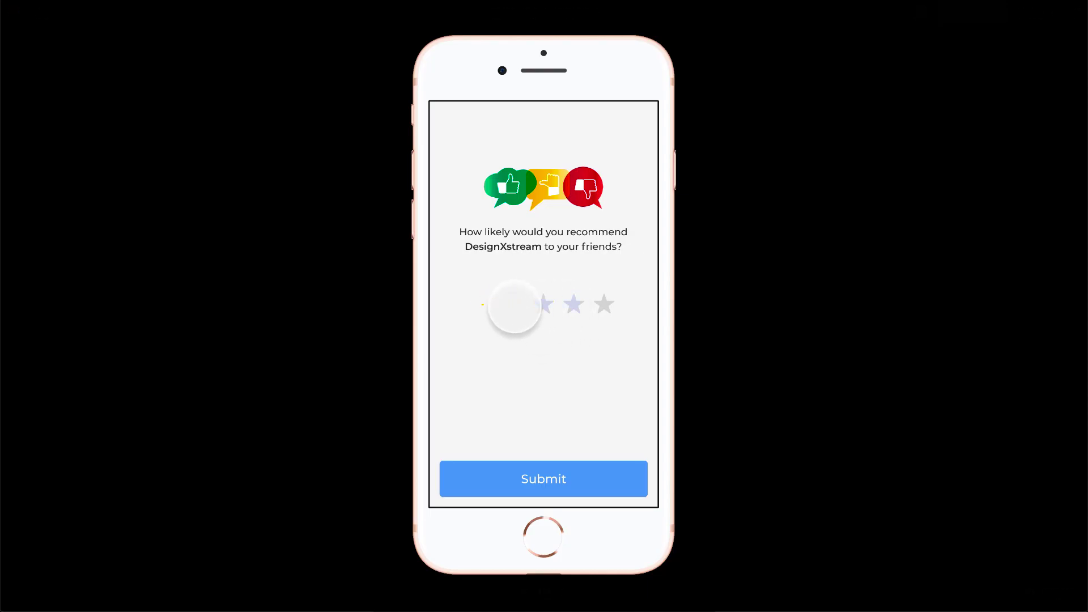
pyautogui.click(574, 306)
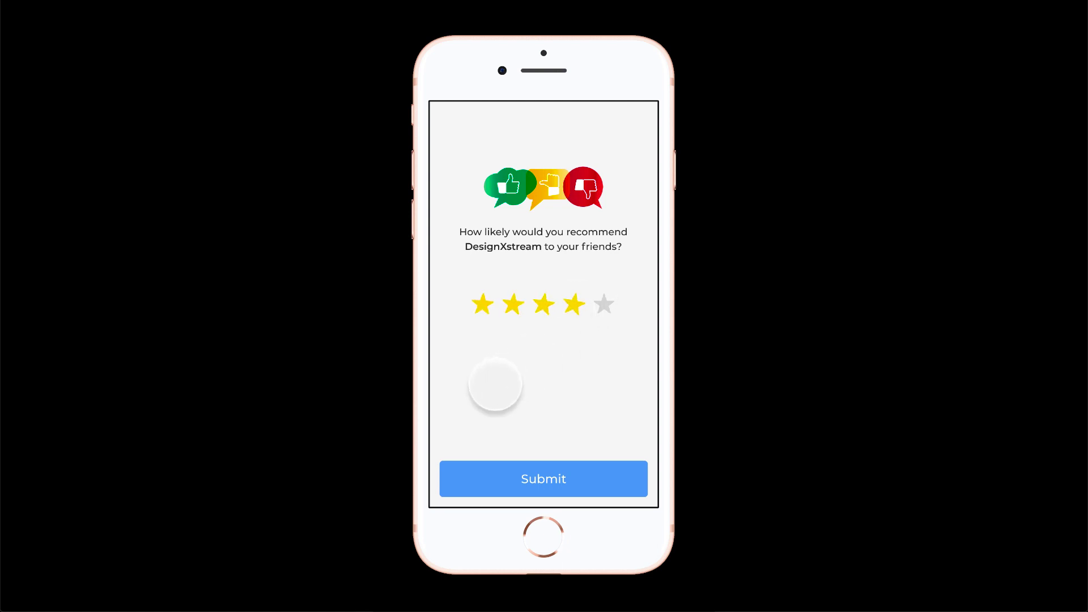